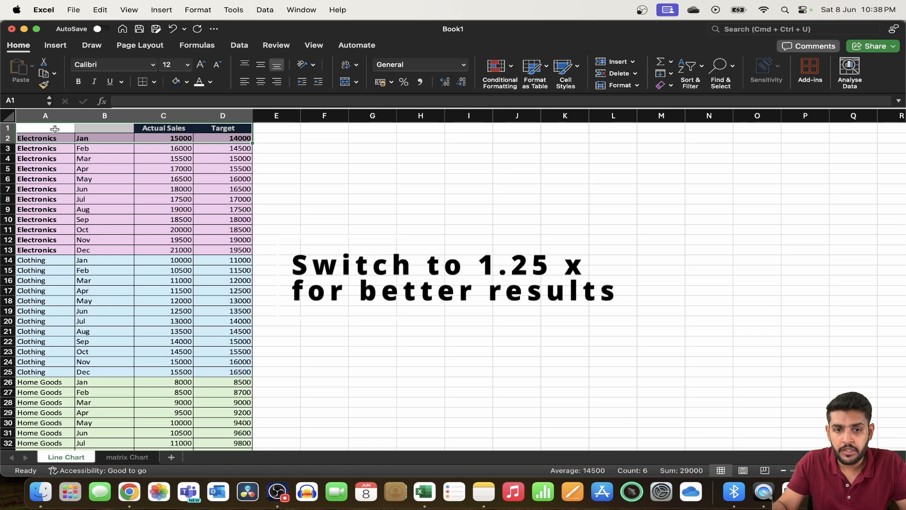
# Step: Insert a line chart from the sales and target data in A1:D37 of the Line Chart sheet
pyautogui.press('super+shift+Down')
pyautogui.scroll(-3, 118, 181)
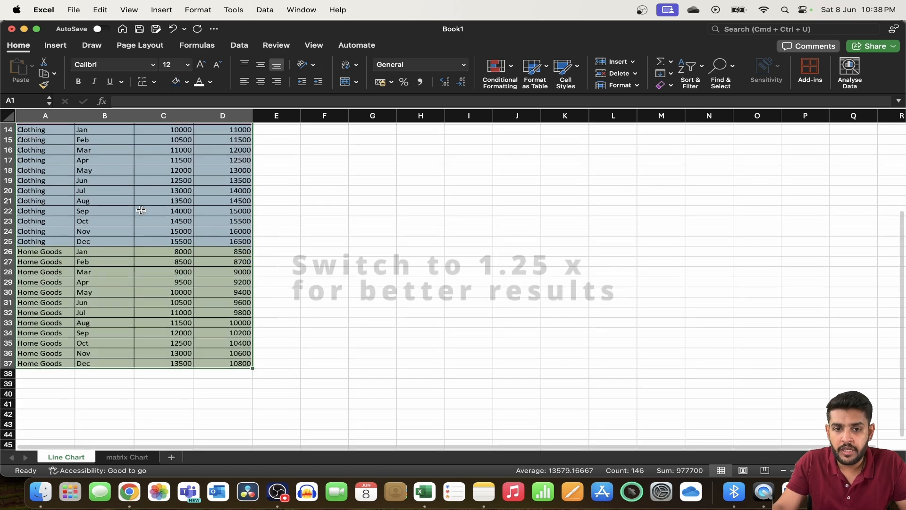
pyautogui.scroll(5, 129, 243)
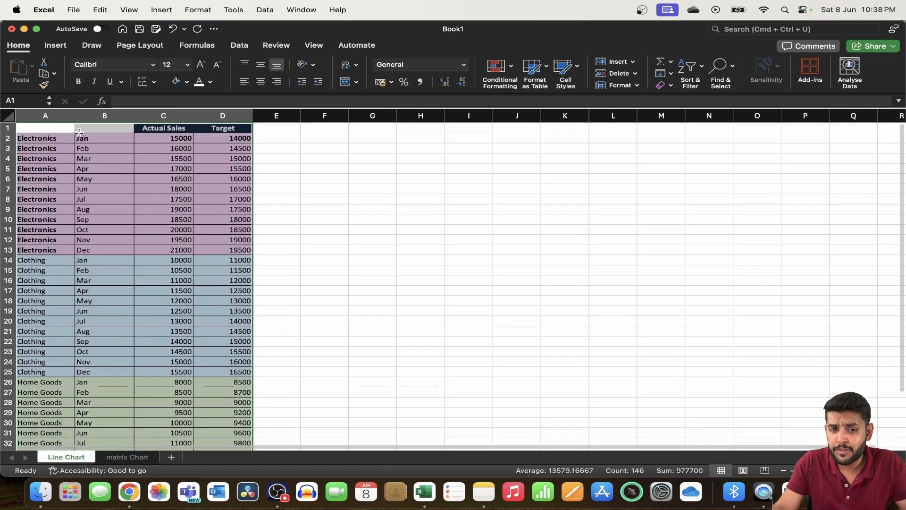
pyautogui.click(57, 47)
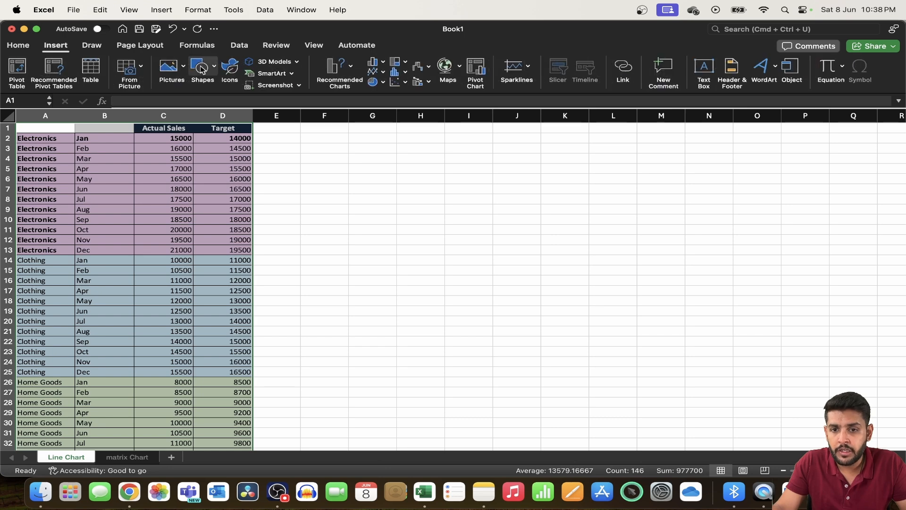
pyautogui.click(383, 75)
pyautogui.click(398, 135)
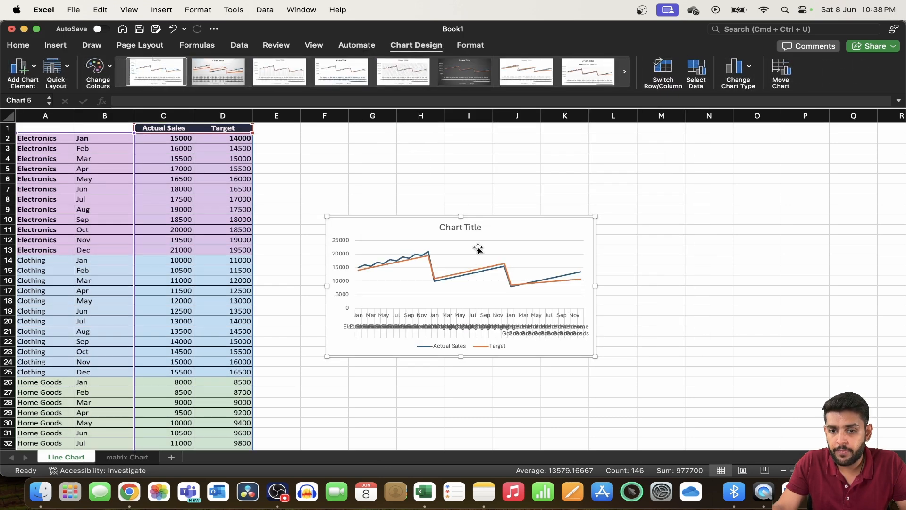
# Step: Move the chart beside the data and enlarge it to cover about columns F to Q and rows 4 to 29
pyautogui.moveTo(517, 230); pyautogui.dragTo(489, 169)
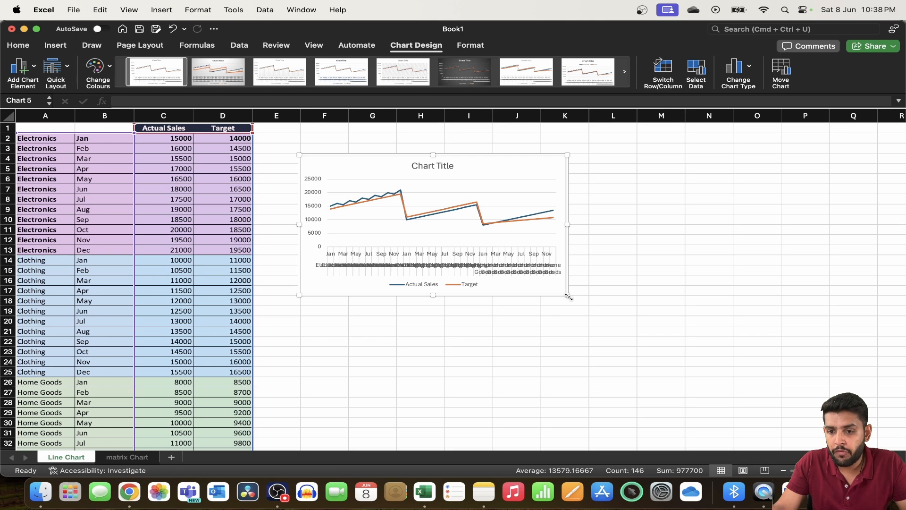
pyautogui.moveTo(568, 295); pyautogui.dragTo(832, 363)
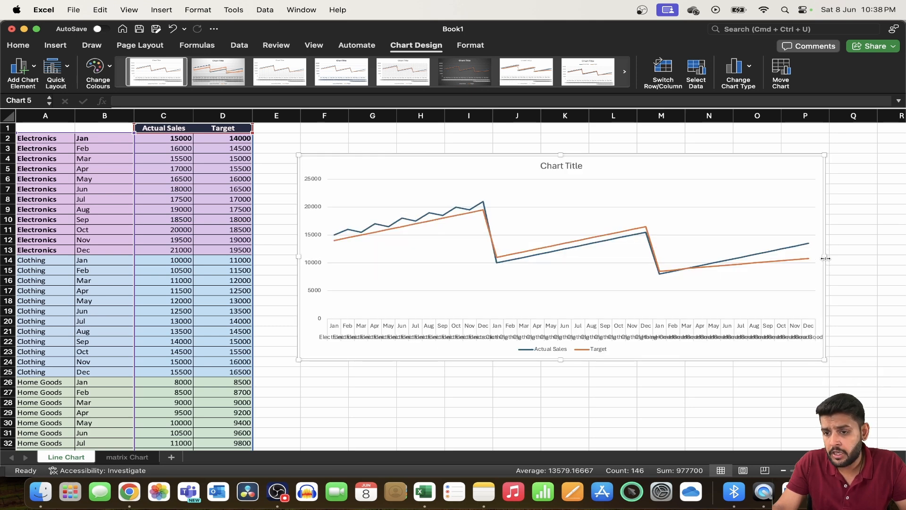
pyautogui.moveTo(825, 258); pyautogui.dragTo(883, 258)
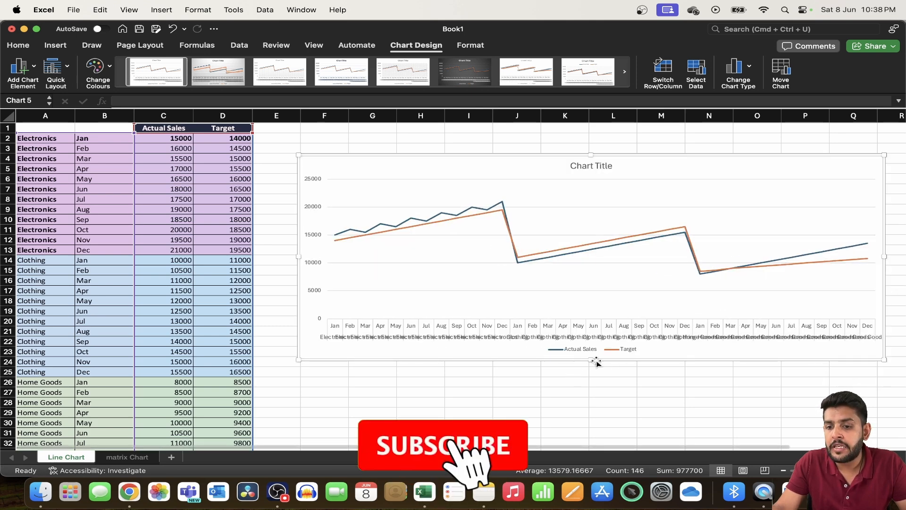
pyautogui.moveTo(596, 363); pyautogui.dragTo(593, 414)
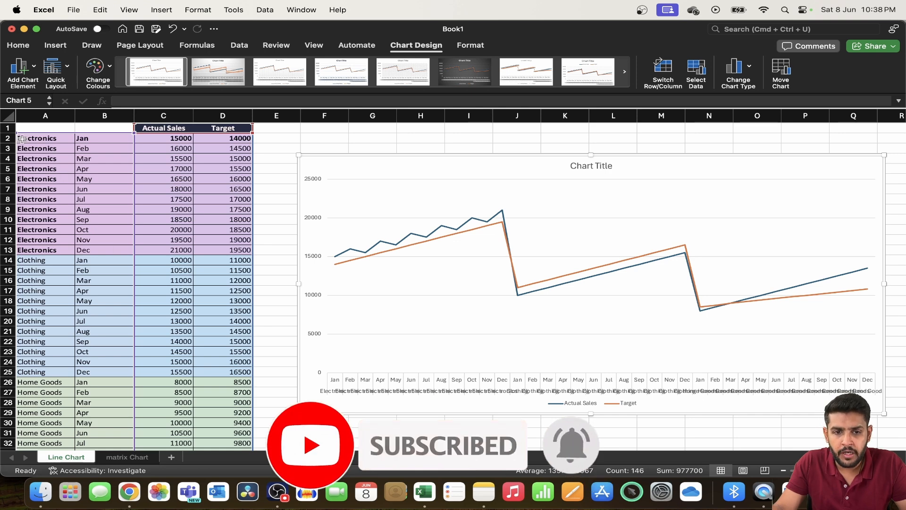
# Step: Clear the repeated category names in A3:A13, A15:A25 and A27:A37, keeping one label each for Electronics, Clothing and Home Goods
pyautogui.moveTo(22, 149); pyautogui.dragTo(42, 250)
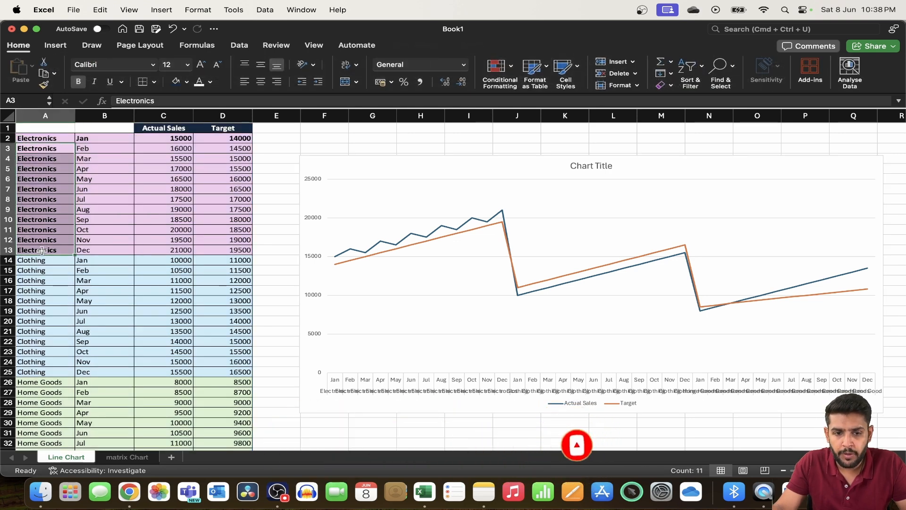
pyautogui.press('Delete')
pyautogui.click(35, 270)
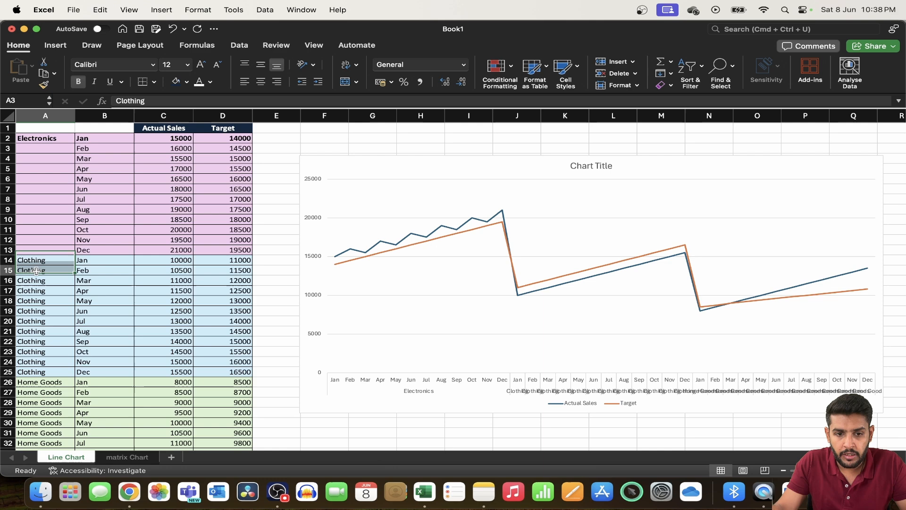
pyautogui.keyDown('shift'); pyautogui.click(35, 371); pyautogui.keyUp('shift')
pyautogui.press('Delete')
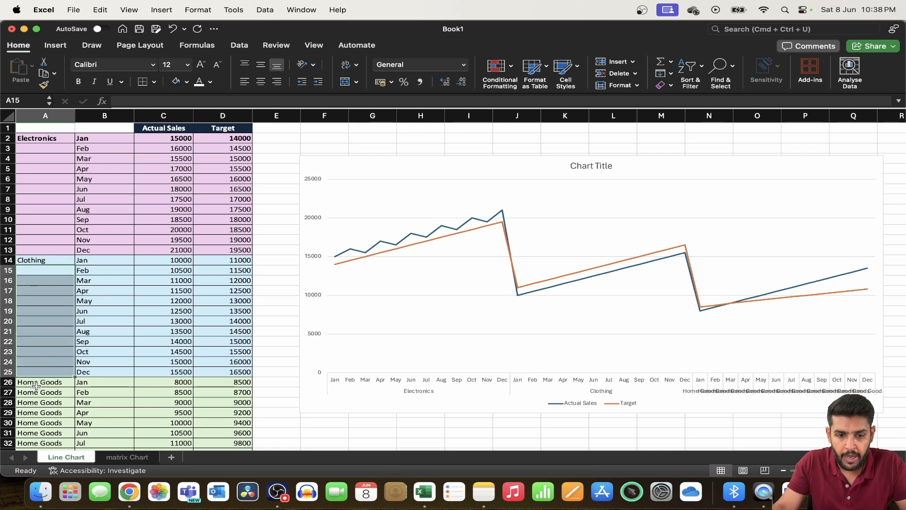
pyautogui.click(37, 385)
pyautogui.click(37, 388)
pyautogui.scroll(-5, 37, 388)
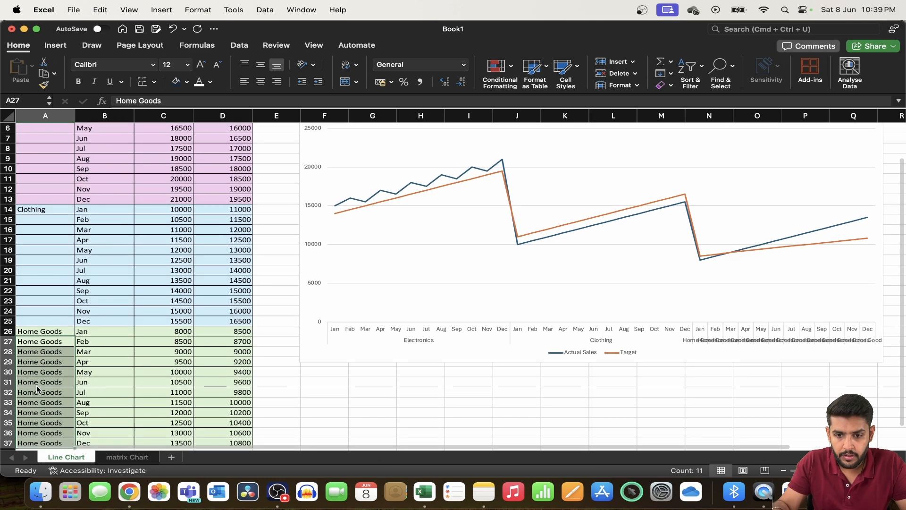
pyautogui.press('super+shift+Down')
pyautogui.press('Delete')
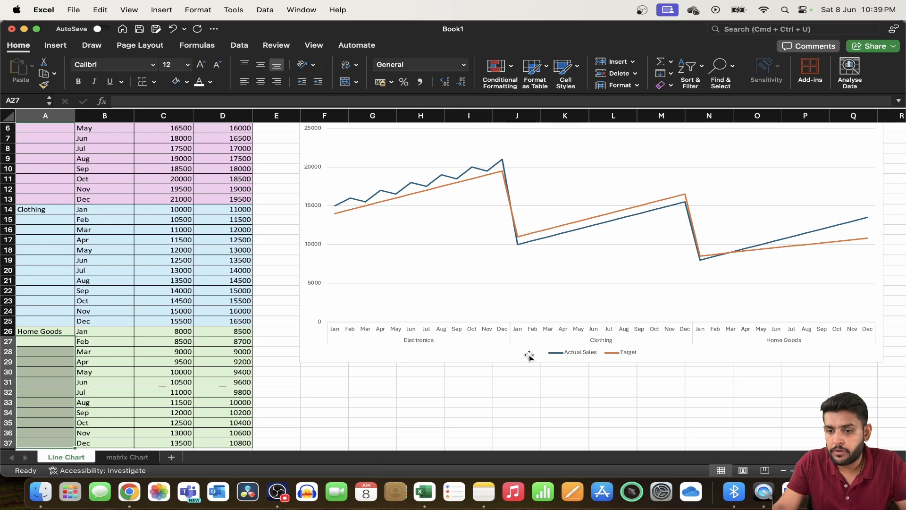
pyautogui.click(509, 284)
pyautogui.scroll(3, 472, 274)
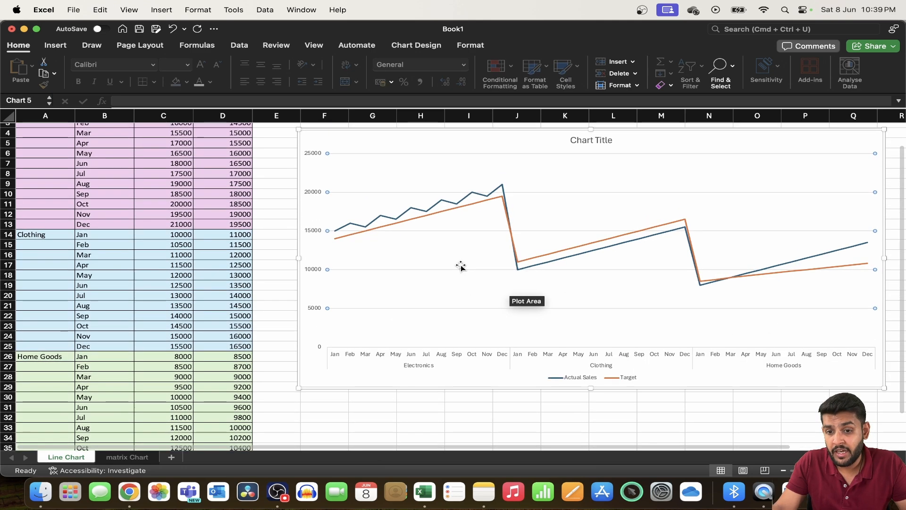
pyautogui.scroll(1, 461, 267)
pyautogui.click(477, 150)
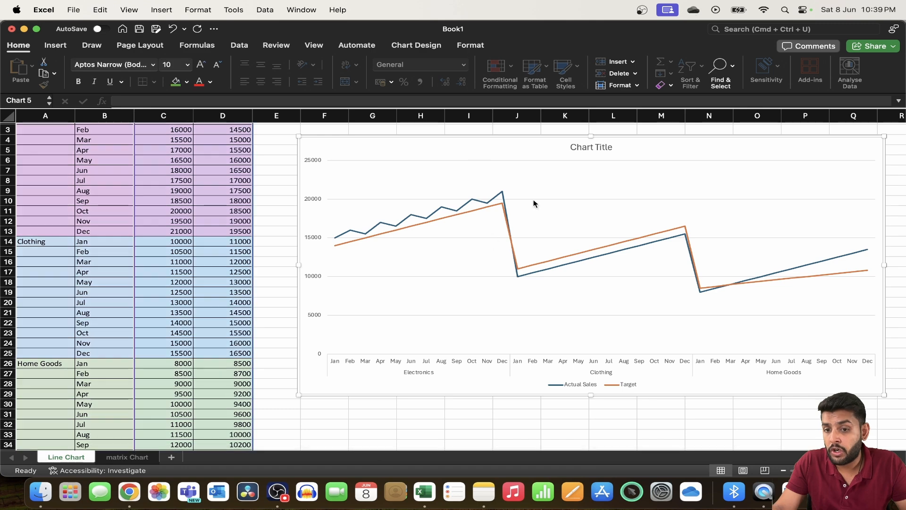
pyautogui.click(424, 132)
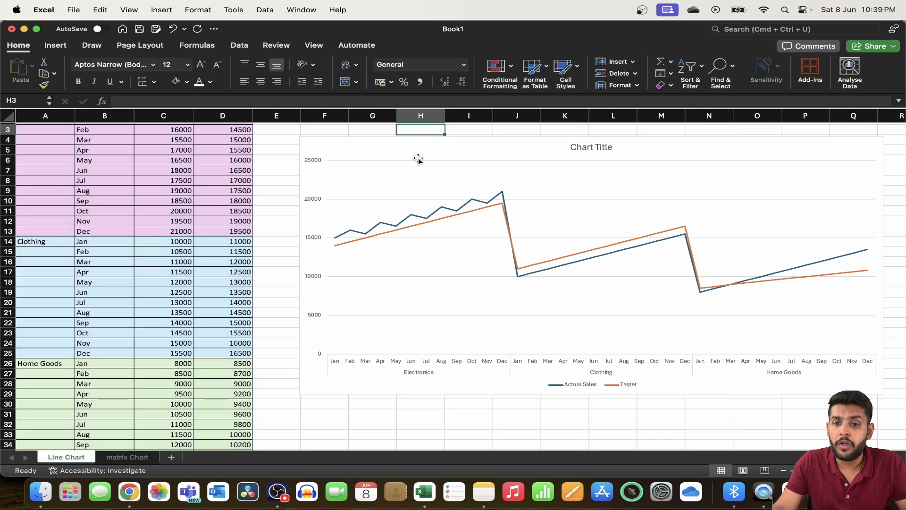
pyautogui.scroll(2, 141, 231)
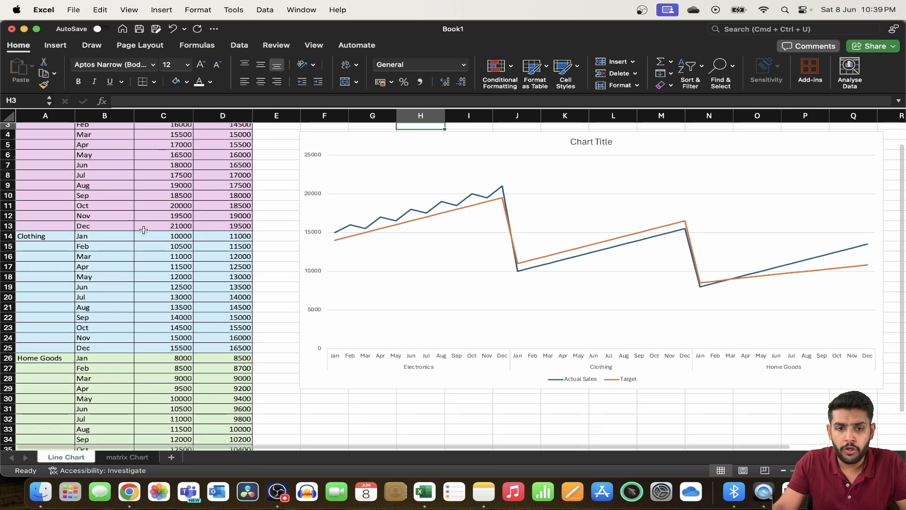
# Step: Copy columns A to D from the Line Chart sheet to cell A1 of the matrix Chart sheet
pyautogui.click(132, 457)
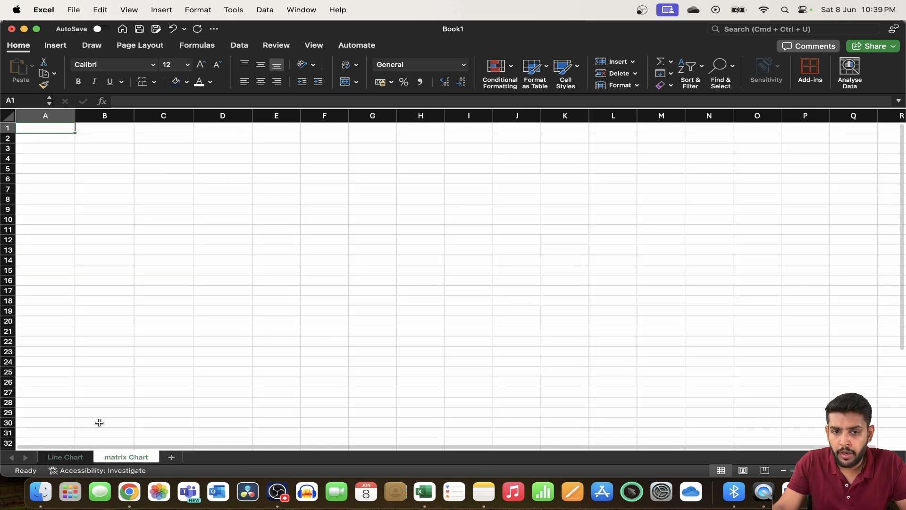
pyautogui.click(56, 459)
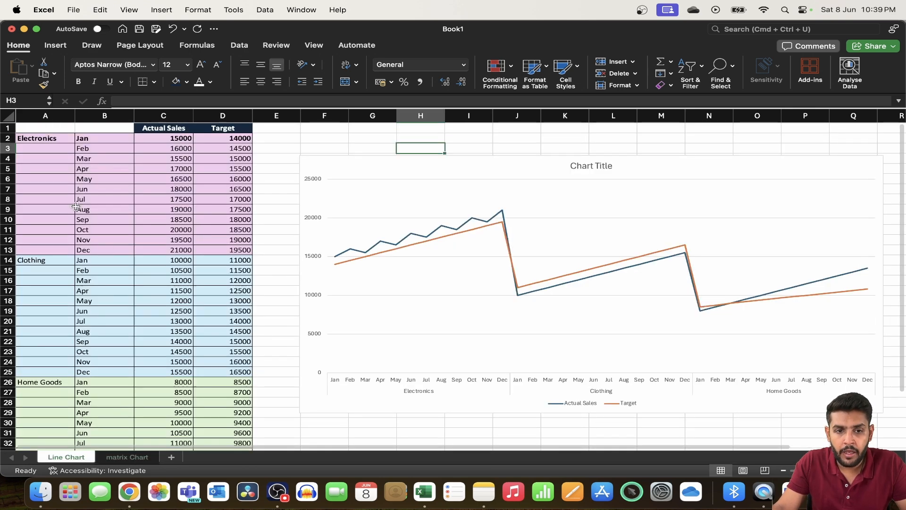
pyautogui.click(45, 115)
pyautogui.keyDown('shift'); pyautogui.click(241, 115); pyautogui.keyUp('shift')
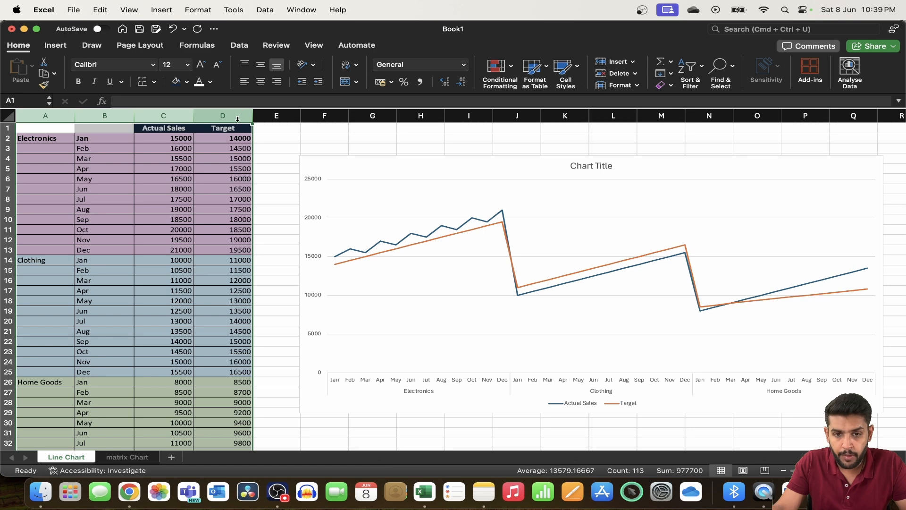
pyautogui.press('super+c')
pyautogui.click(124, 457)
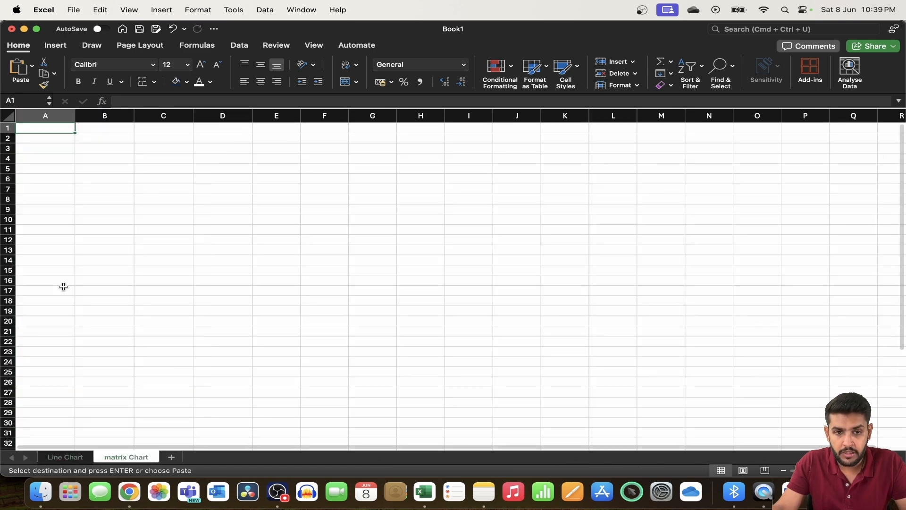
pyautogui.press('super+v')
pyautogui.click(321, 187)
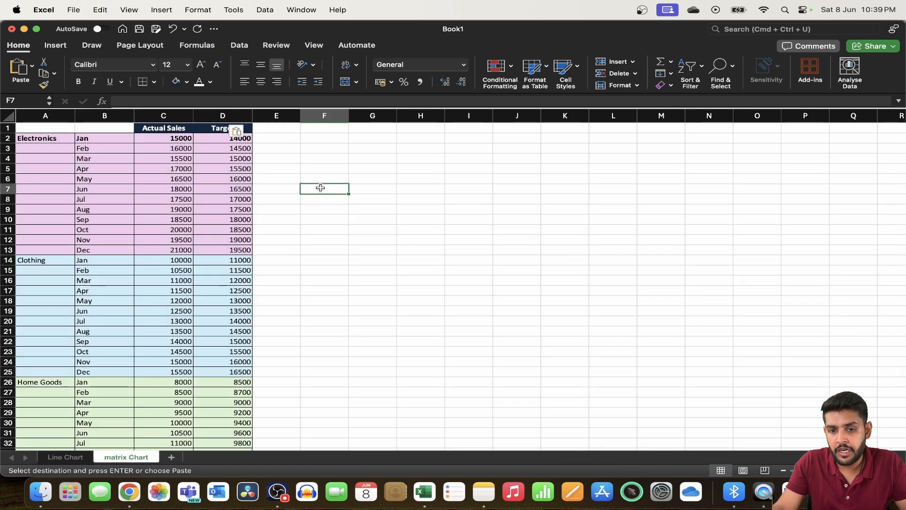
# Step: Copy the Actual Sales and Target headers from C1:D1 to E1:F1
pyautogui.click(153, 148)
pyautogui.click(160, 130)
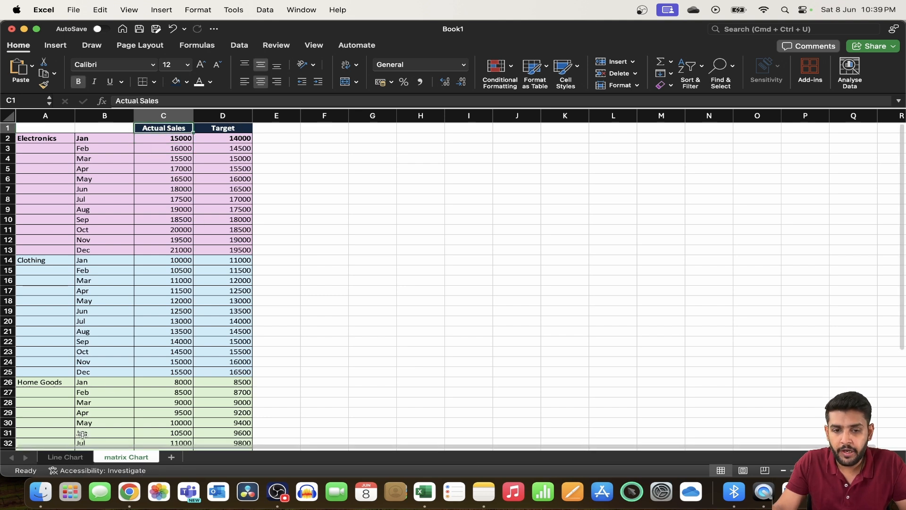
pyautogui.moveTo(161, 130); pyautogui.dragTo(221, 131)
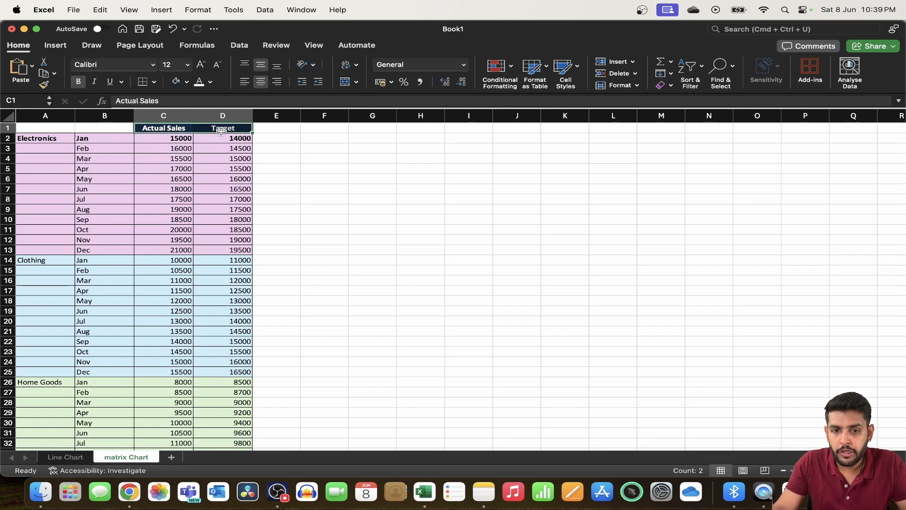
pyautogui.press('super+c')
pyautogui.click(270, 130)
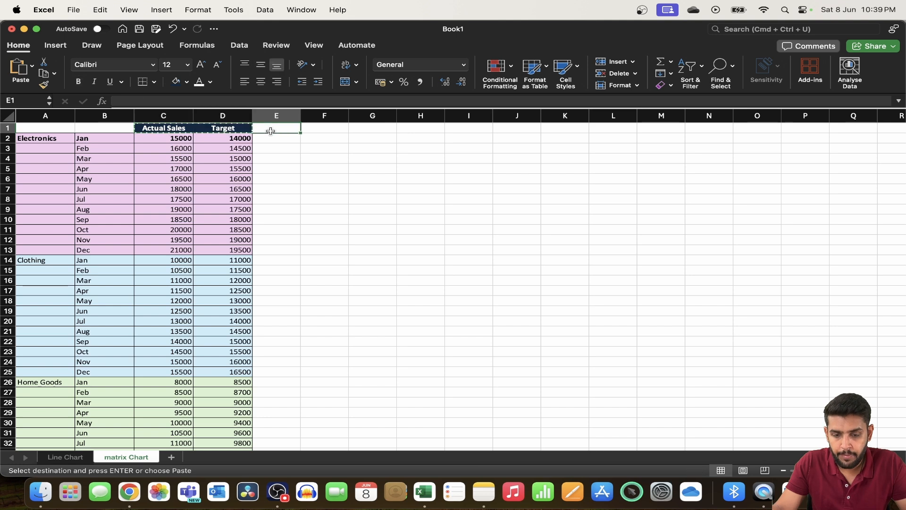
pyautogui.press('super+v')
# Step: Move the Clothing sales and target figures from C14:D25 to E14:F25, under the second pair of headers
pyautogui.click(41, 159)
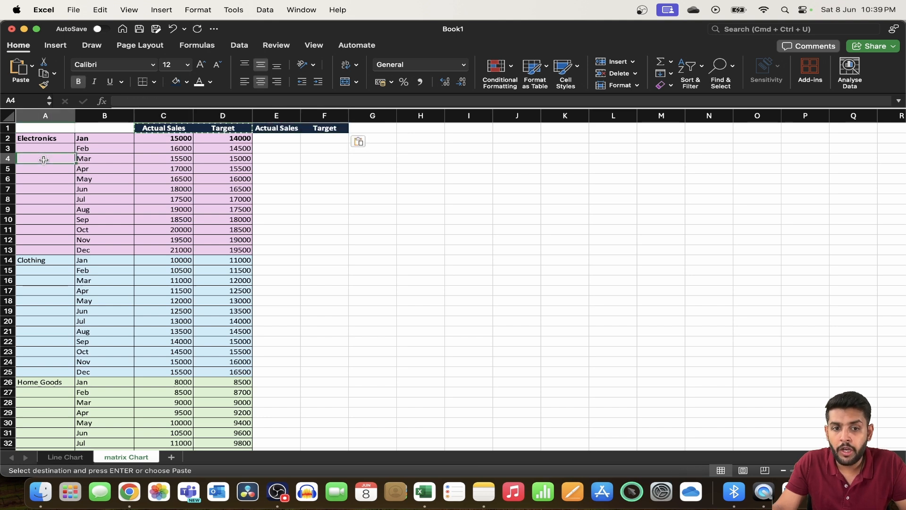
pyautogui.click(55, 281)
pyautogui.click(52, 142)
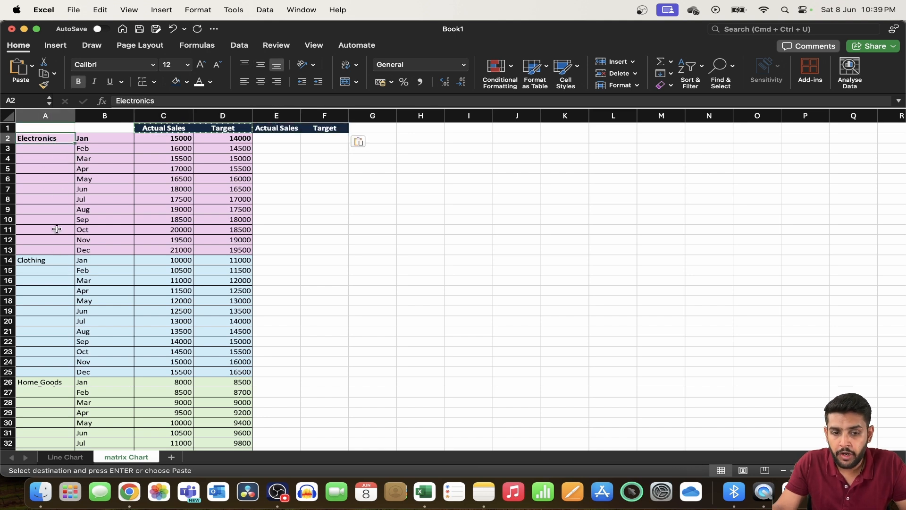
pyautogui.click(48, 262)
pyautogui.moveTo(169, 263); pyautogui.dragTo(213, 372)
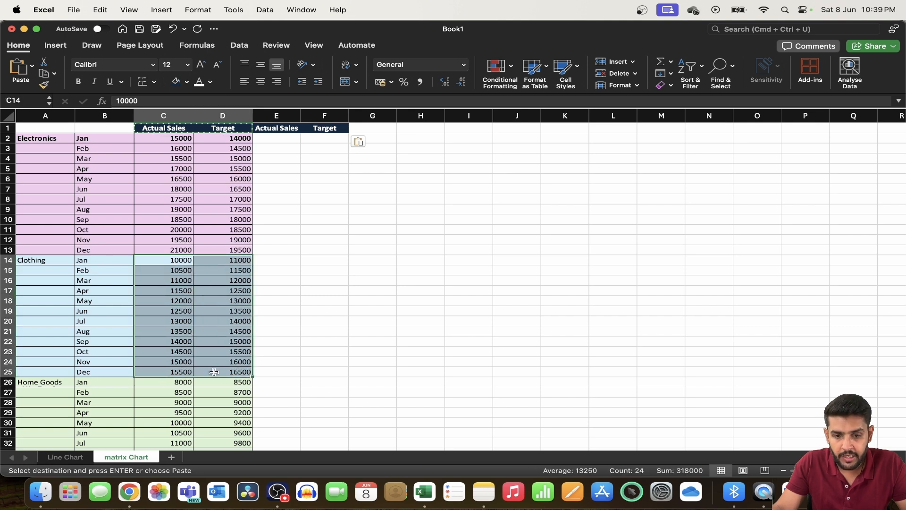
pyautogui.press('super+c')
pyautogui.click(275, 260)
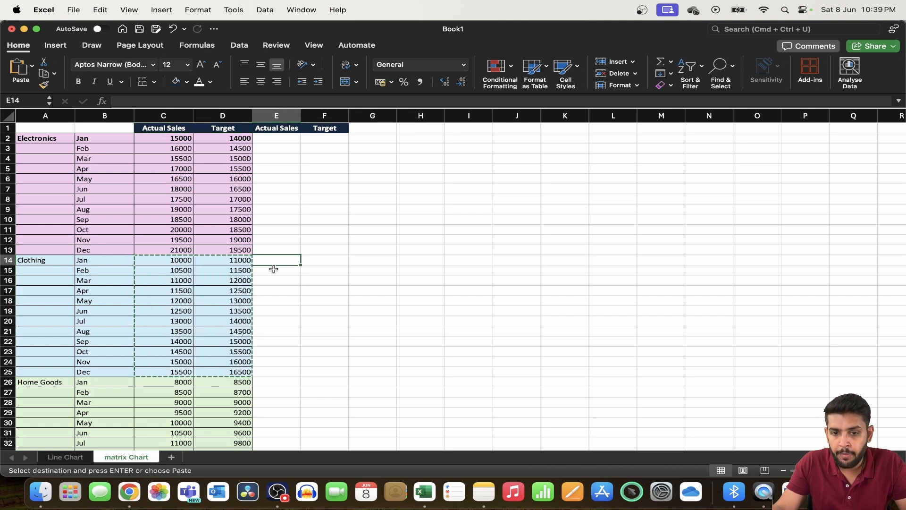
pyautogui.press('super+v')
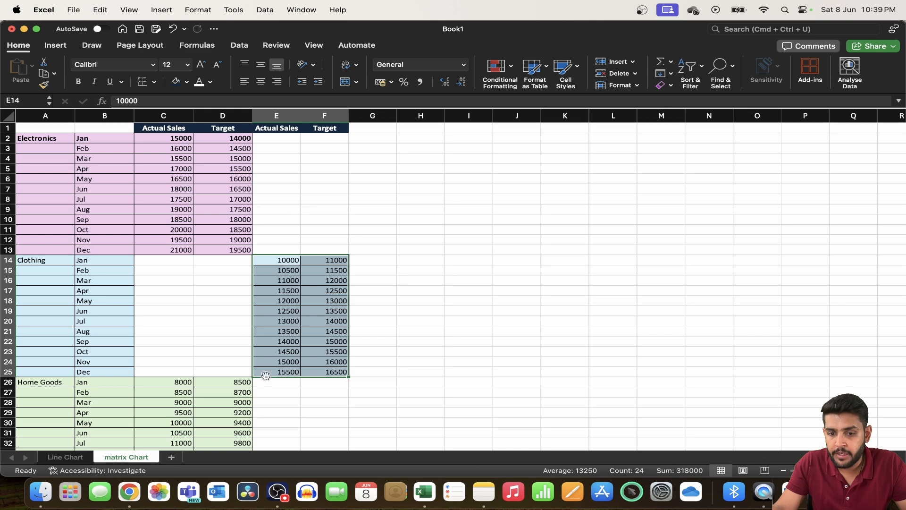
# Step: Examine the staggered table layout from the Electronics rows down to the Home Goods rows
pyautogui.click(183, 383)
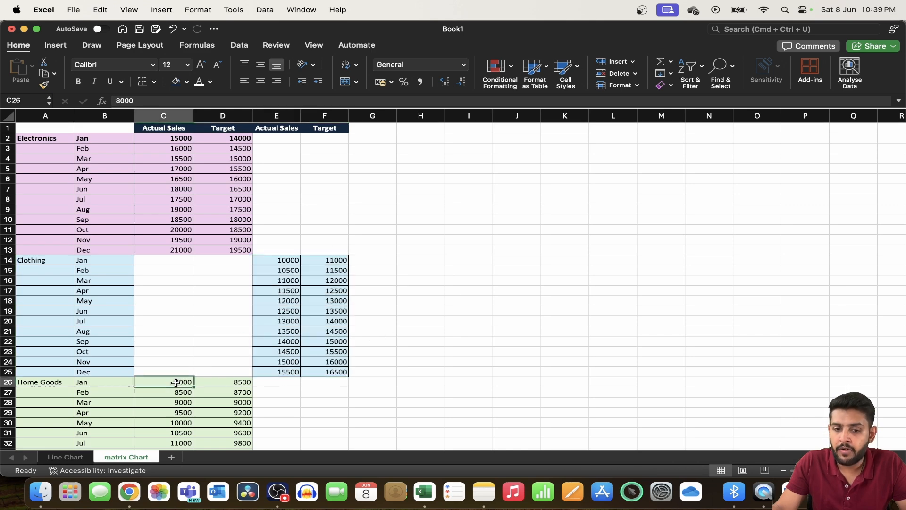
pyautogui.scroll(-3, 184, 383)
pyautogui.scroll(-4, 185, 383)
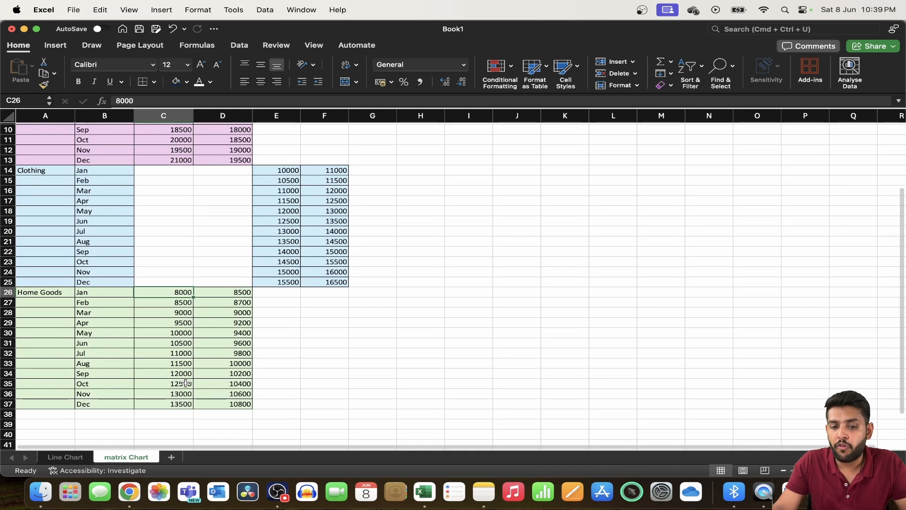
pyautogui.click(264, 367)
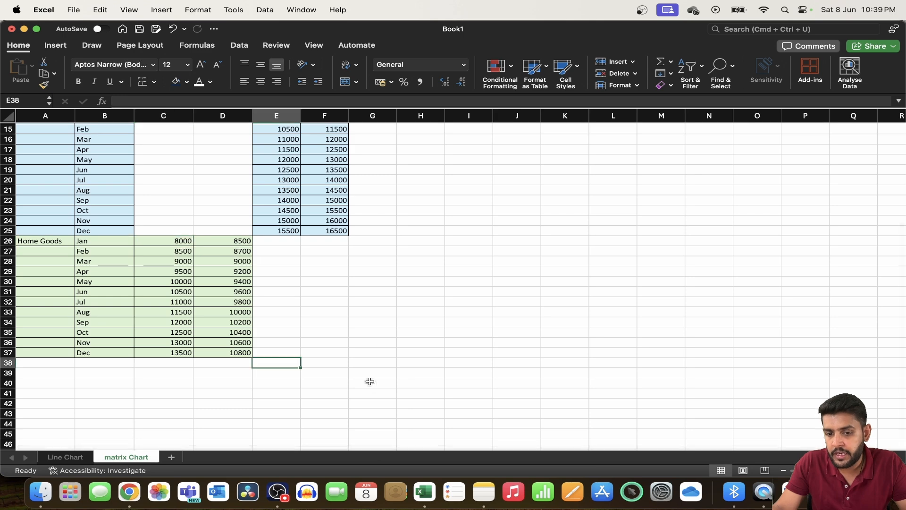
pyautogui.scroll(3, 323, 298)
pyautogui.scroll(3, 320, 302)
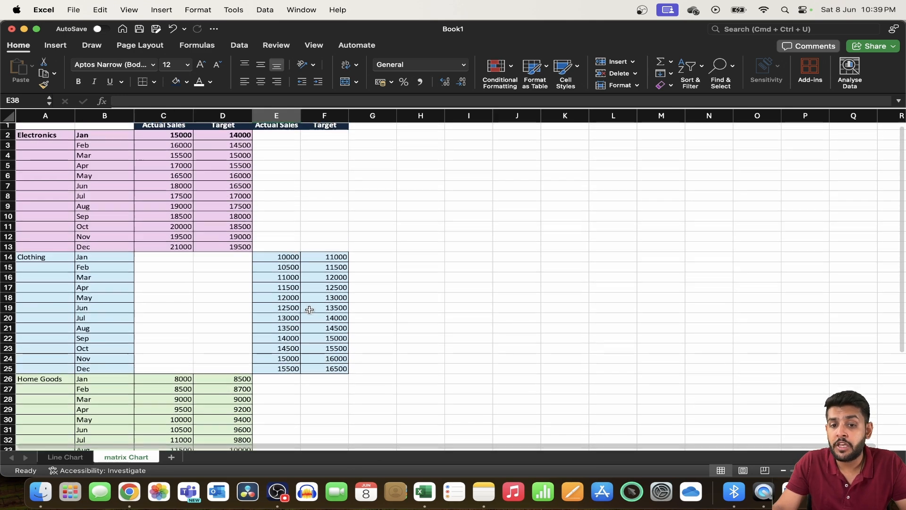
pyautogui.scroll(-3, 306, 321)
pyautogui.scroll(1, 299, 340)
pyautogui.scroll(-3, 266, 256)
pyautogui.scroll(5, 265, 256)
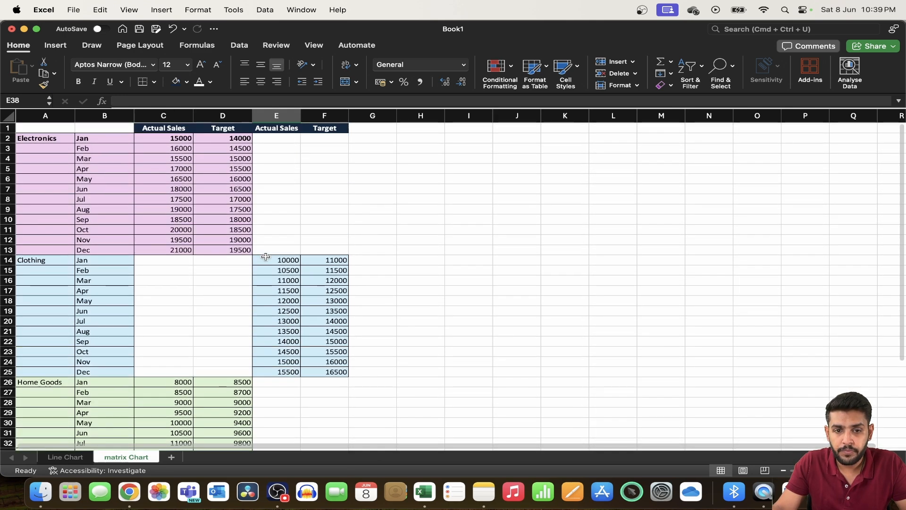
# Step: Insert a line chart from columns A to F of the matrix Chart sheet
pyautogui.click(45, 116)
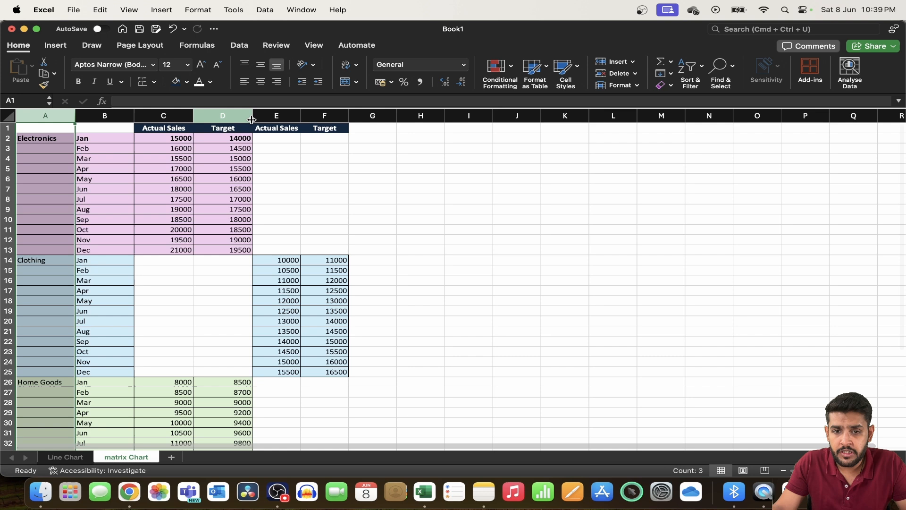
pyautogui.keyDown('shift'); pyautogui.click(324, 116); pyautogui.keyUp('shift')
pyautogui.click(55, 47)
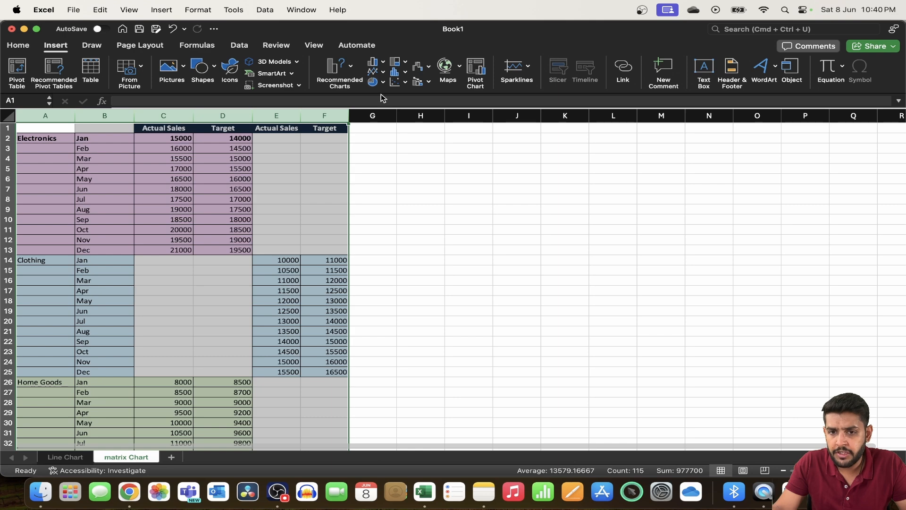
pyautogui.click(383, 74)
pyautogui.click(389, 115)
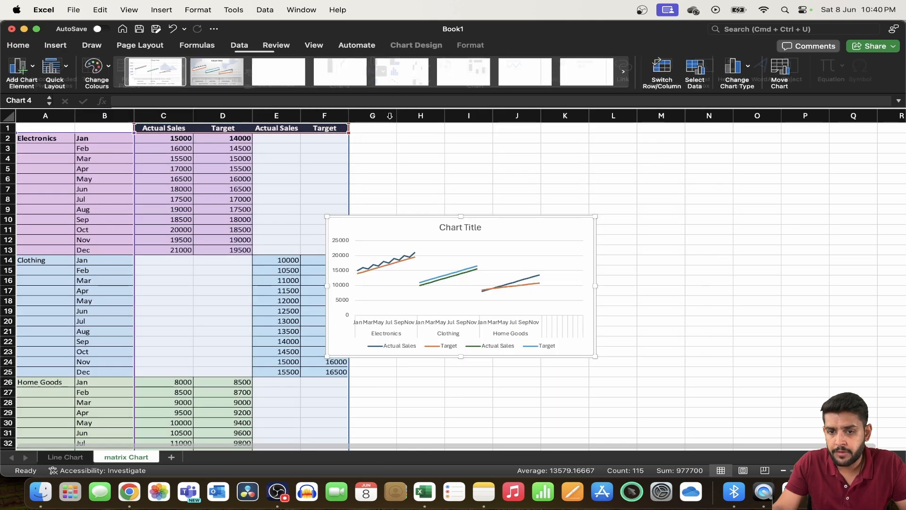
# Step: Move the new line chart clear of the table, beside column F, and enlarge it in width and height
pyautogui.moveTo(554, 228); pyautogui.dragTo(601, 196)
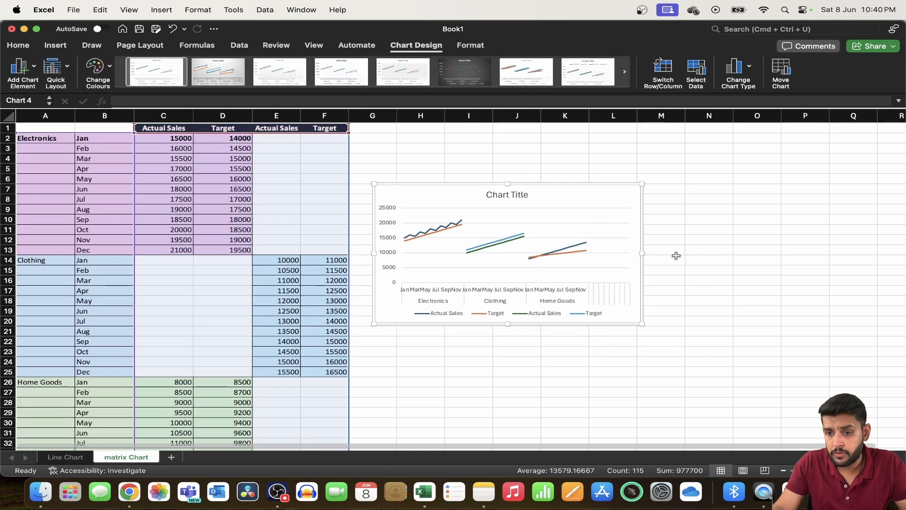
pyautogui.moveTo(642, 254); pyautogui.dragTo(832, 253)
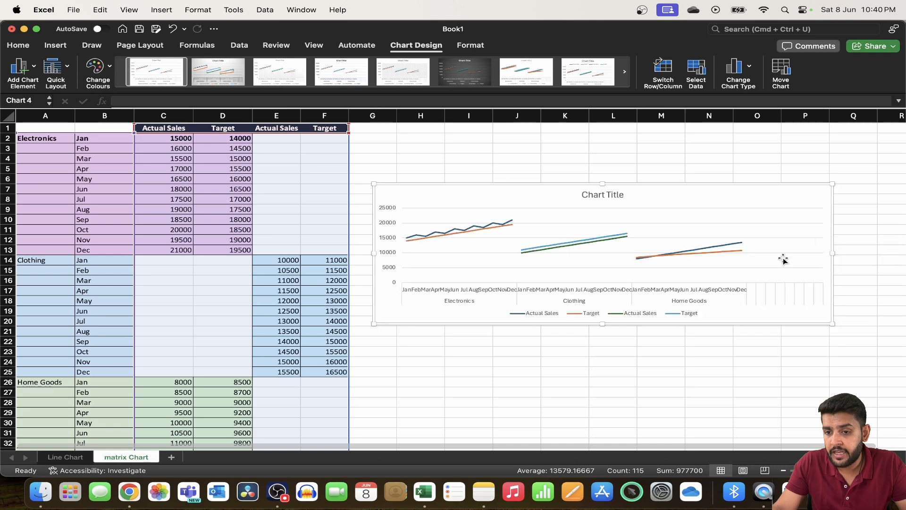
pyautogui.moveTo(602, 324); pyautogui.dragTo(821, 386)
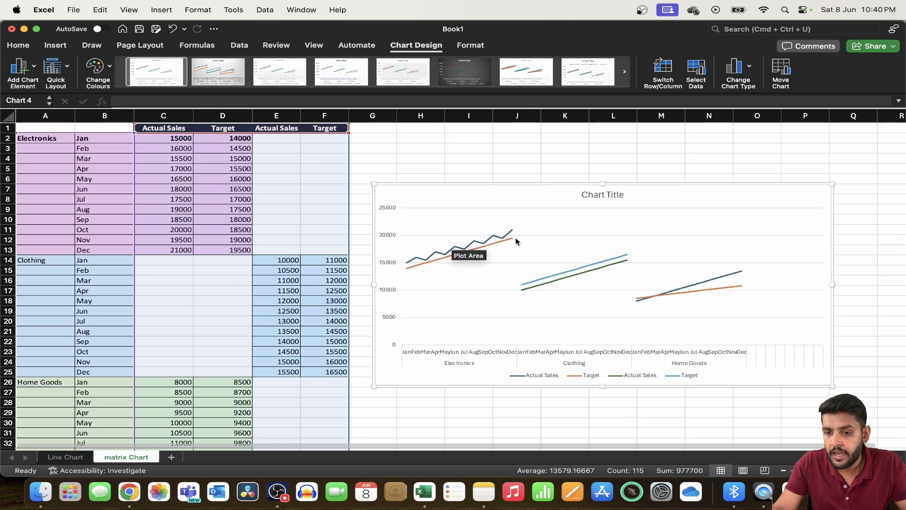
# Step: On the Line Chart sheet, clear the Clothing January sales and target values in C14:D14
pyautogui.click(58, 458)
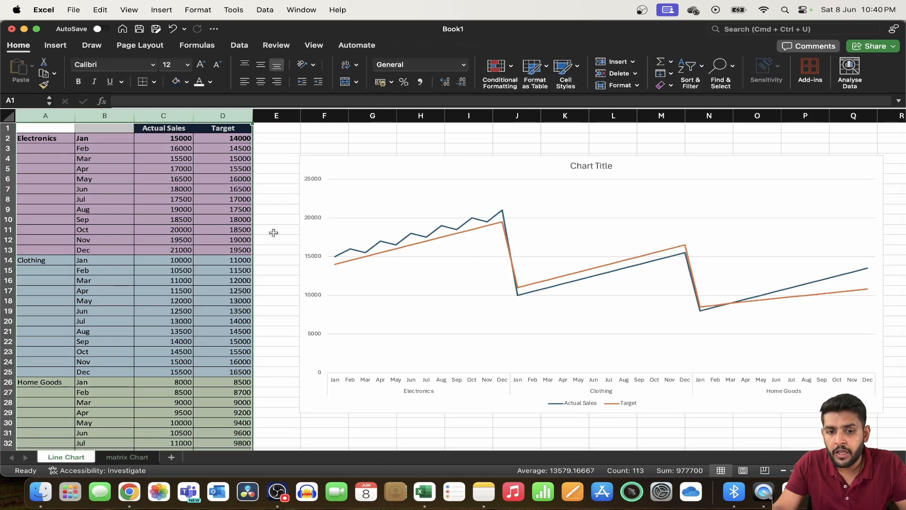
pyautogui.click(176, 251)
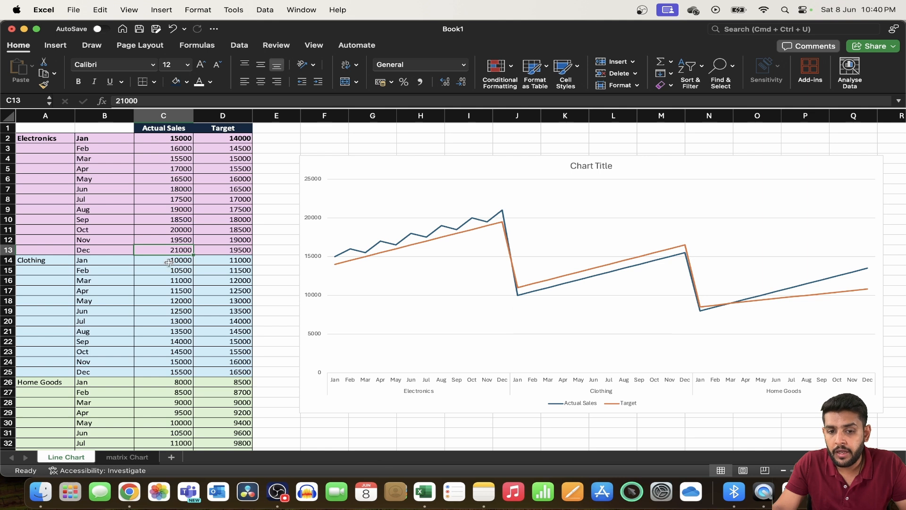
pyautogui.click(188, 261)
pyautogui.moveTo(234, 263); pyautogui.dragTo(238, 265)
pyautogui.press('Delete')
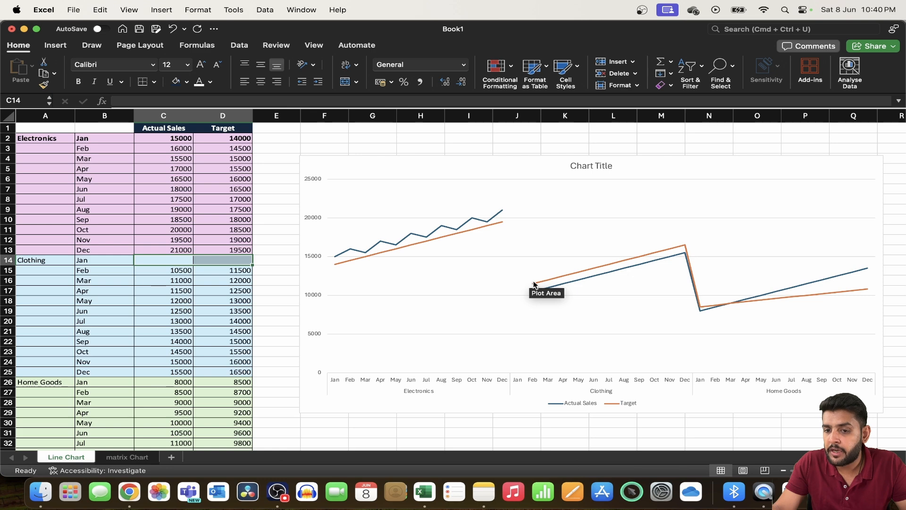
# Step: Undo the clearing of the Clothing January values and return to the matrix Chart sheet
pyautogui.click(168, 262)
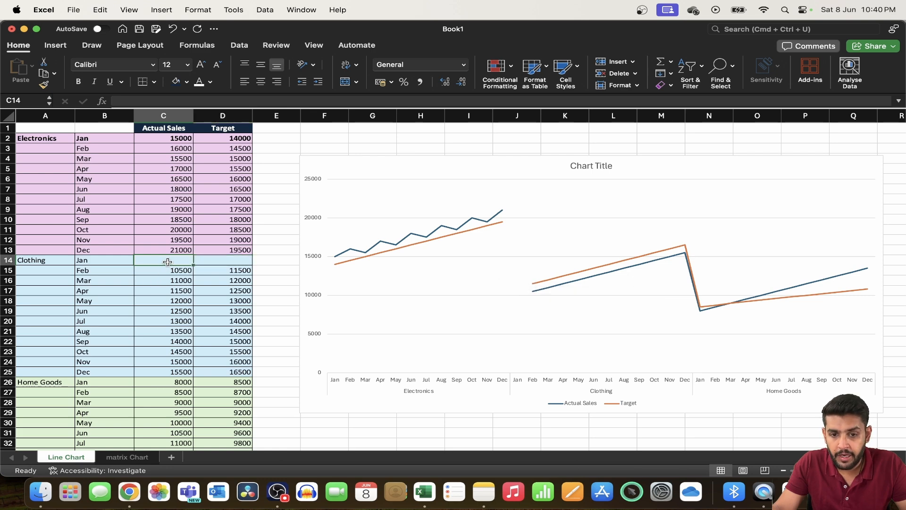
pyautogui.press('super+z')
pyautogui.click(125, 456)
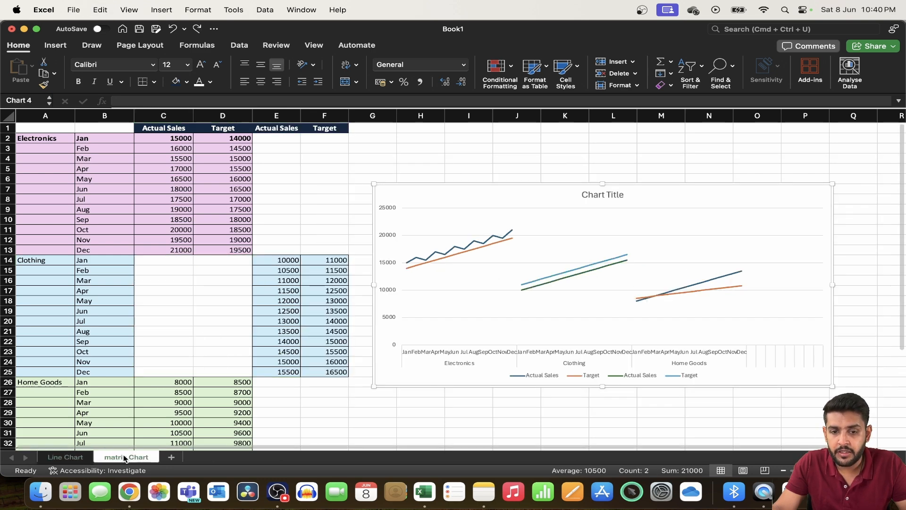
pyautogui.click(281, 264)
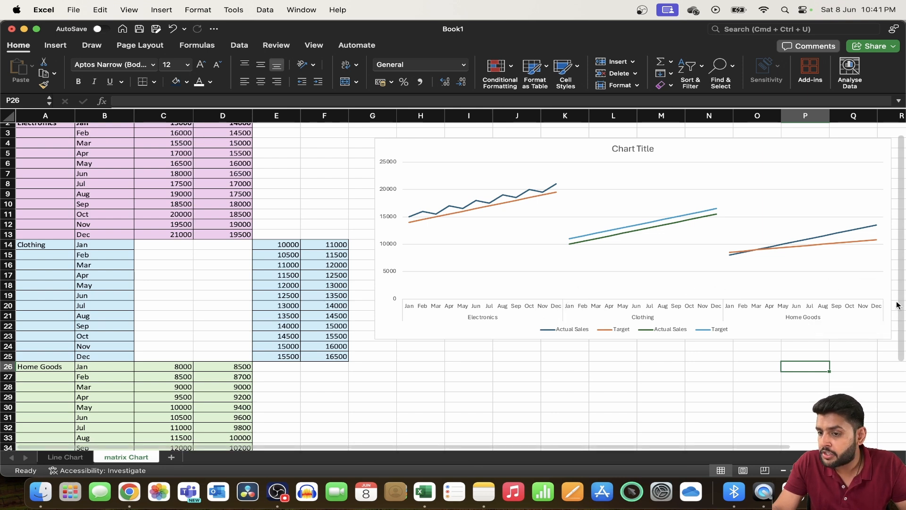
# Step: Insert six blank rows above the header row of the matrix Chart table
pyautogui.scroll(-3, 135, 216)
pyautogui.scroll(3, 135, 215)
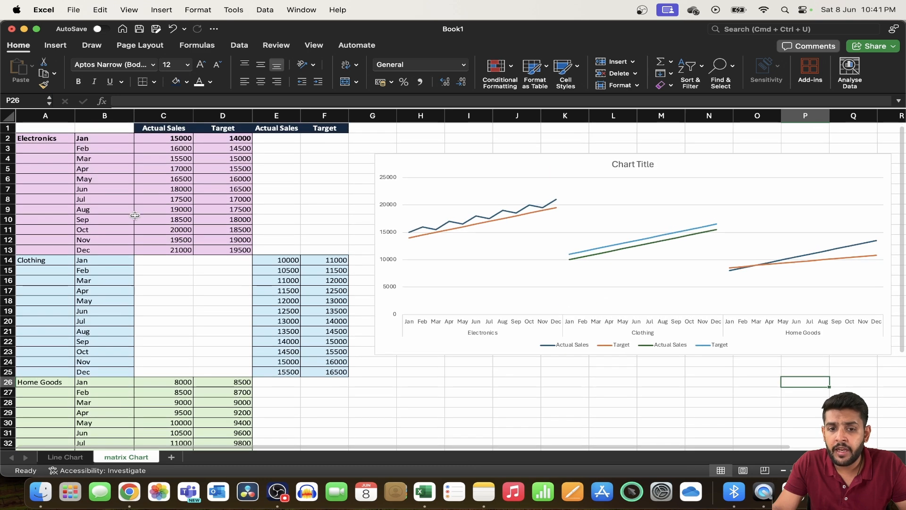
pyautogui.click(38, 128)
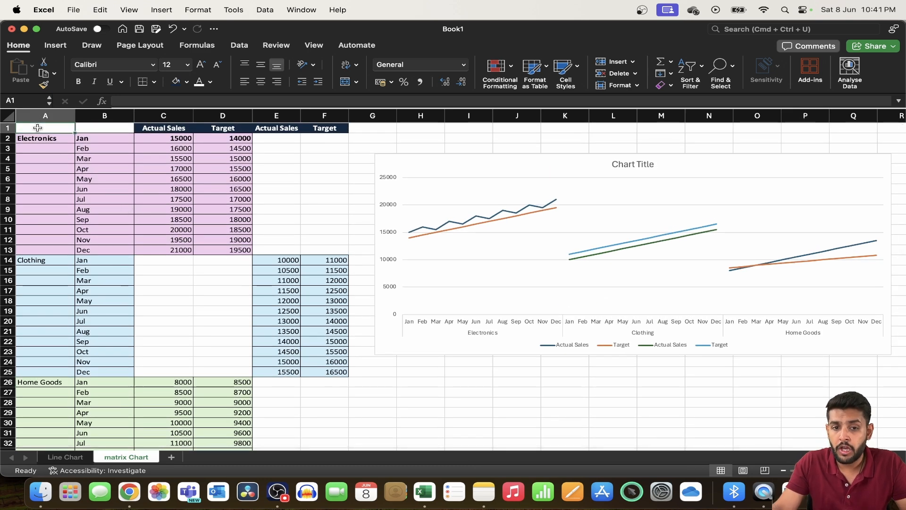
pyautogui.hotkey('shift', 'space')
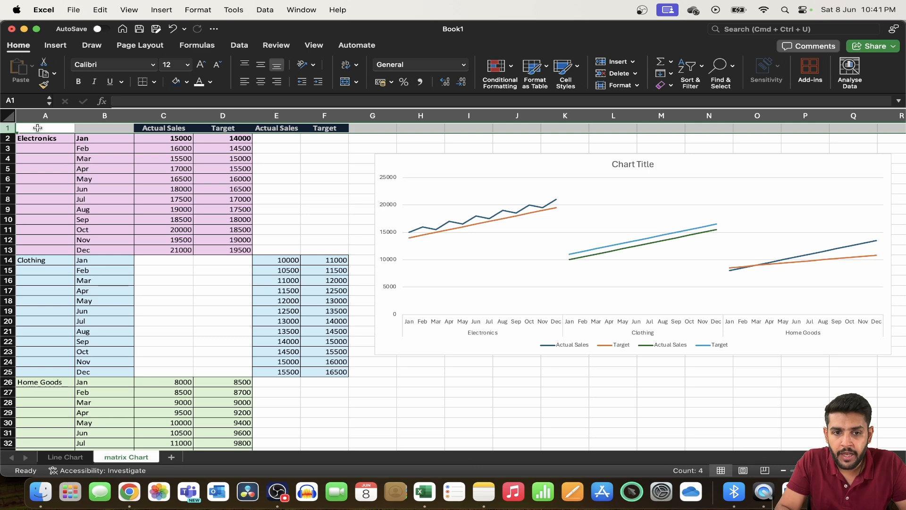
pyautogui.press('super+shift+equal')
pyautogui.press('super+shift+equal')
pyautogui.press('super+shift+equal')
pyautogui.press('super+shift+equal')
pyautogui.press('super+shift+equal')
pyautogui.press('super+shift+equal')
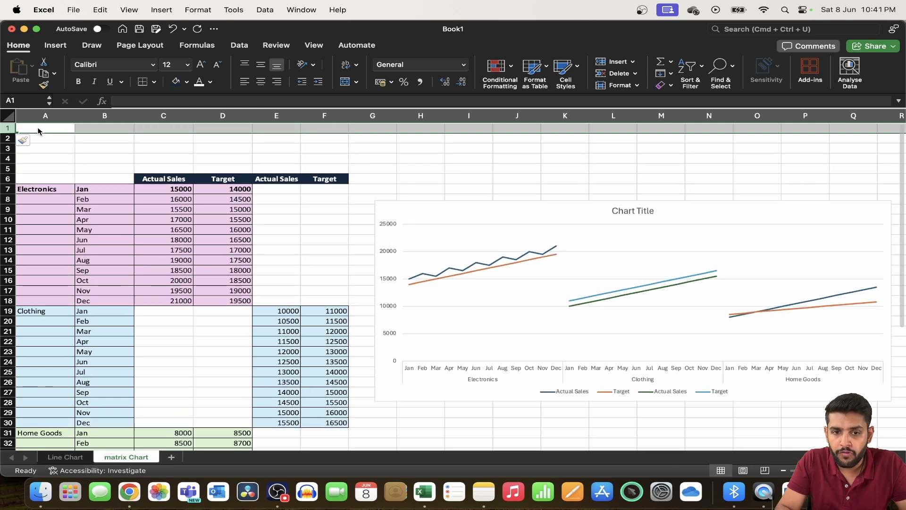
pyautogui.press('Down')
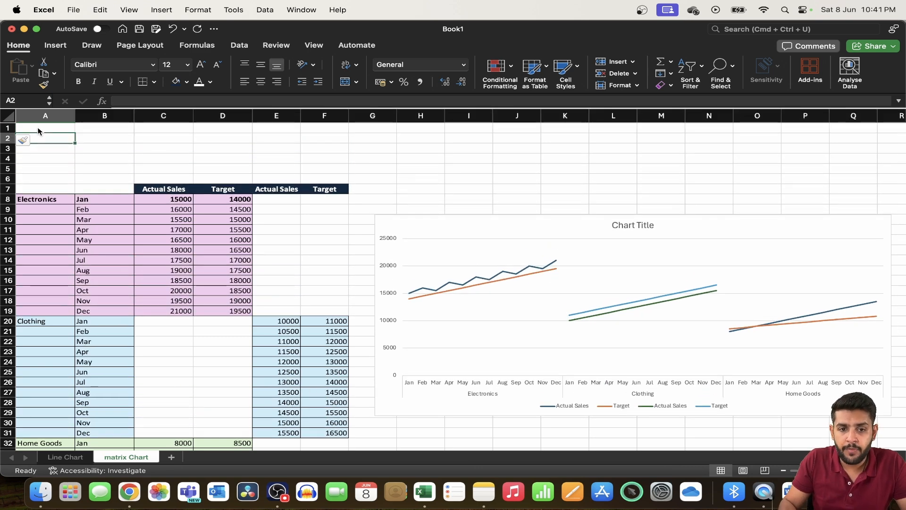
# Step: Enter the label Dividers in A1 and the value 12 in B1
pyautogui.click(38, 131)
pyautogui.write('D')
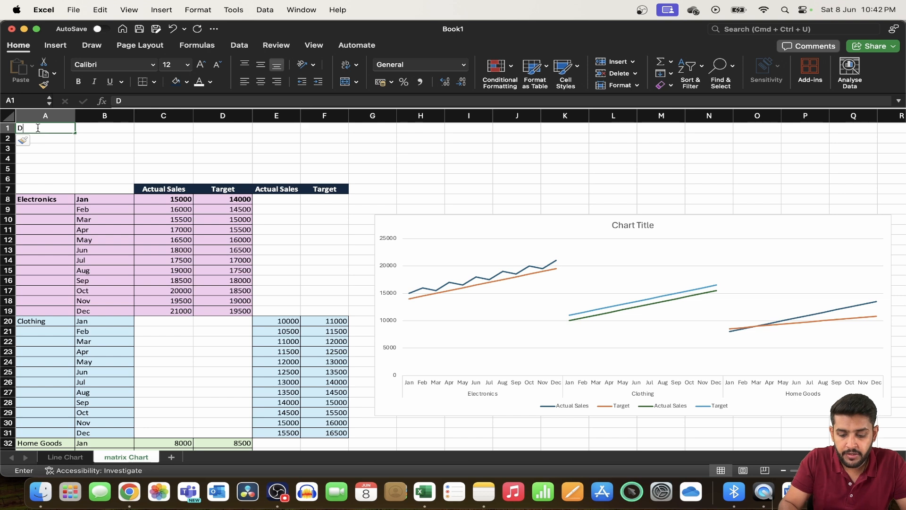
pyautogui.write('ividers')
pyautogui.press('Tab')
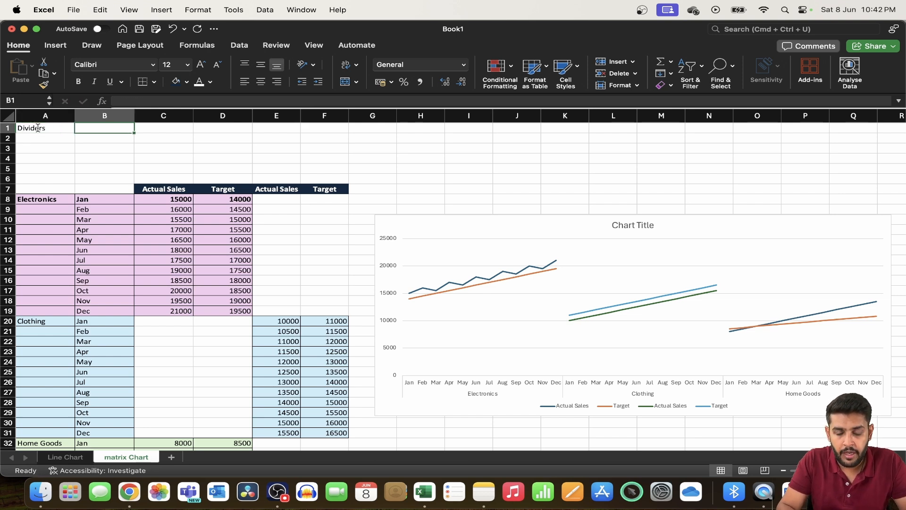
pyautogui.write('12')
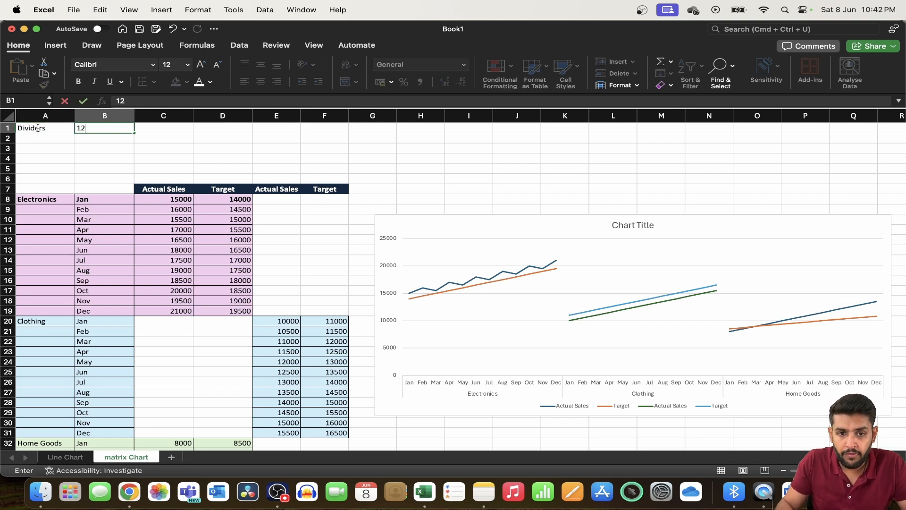
pyautogui.press('Return')
# Step: Number the divider rows 1, 2 and 3 in cells B3 to B5
pyautogui.press('Right')
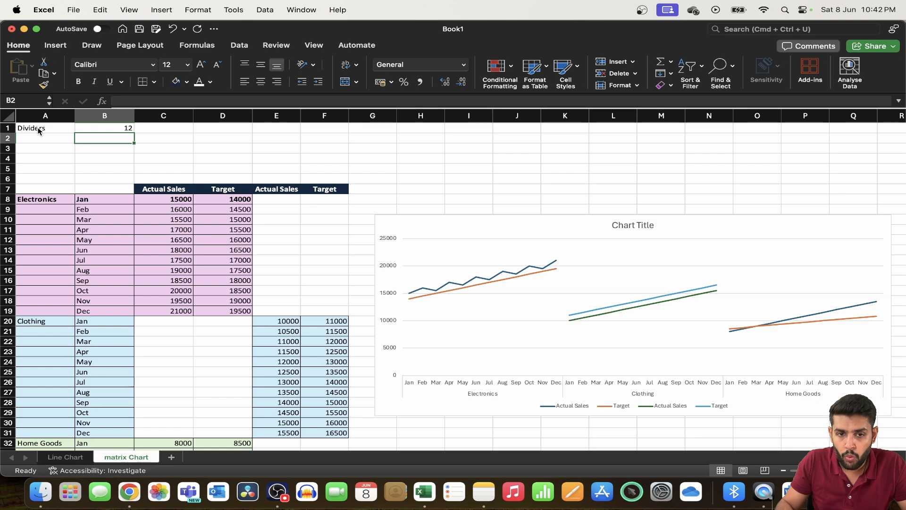
pyautogui.press('Down')
pyautogui.write('1')
pyautogui.press('Return')
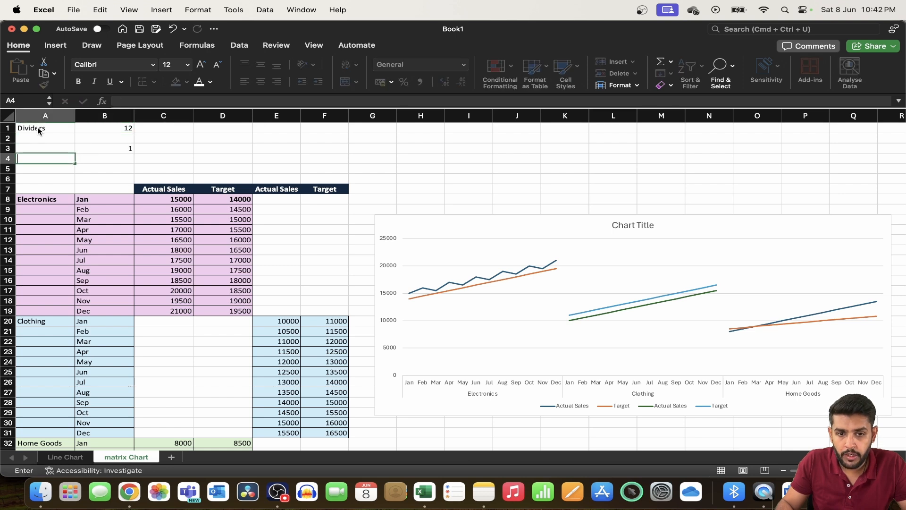
pyautogui.write('2')
pyautogui.press('Escape')
pyautogui.press('Right')
pyautogui.write('2')
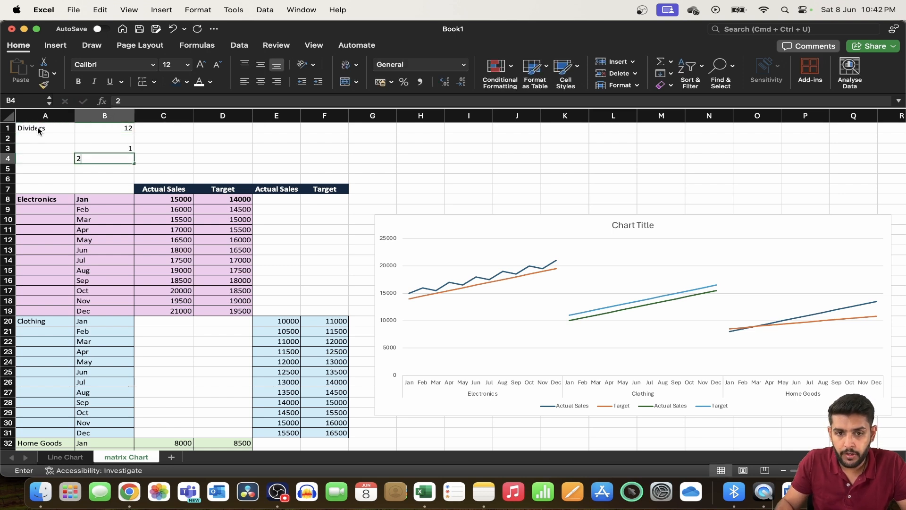
pyautogui.press('Return')
pyautogui.press('Right')
pyautogui.write('3')
pyautogui.press('Right')
# Step: Enter the divider coordinate headers X in C2 and y in D2
pyautogui.press('Up')
pyautogui.press('Up')
pyautogui.press('Up')
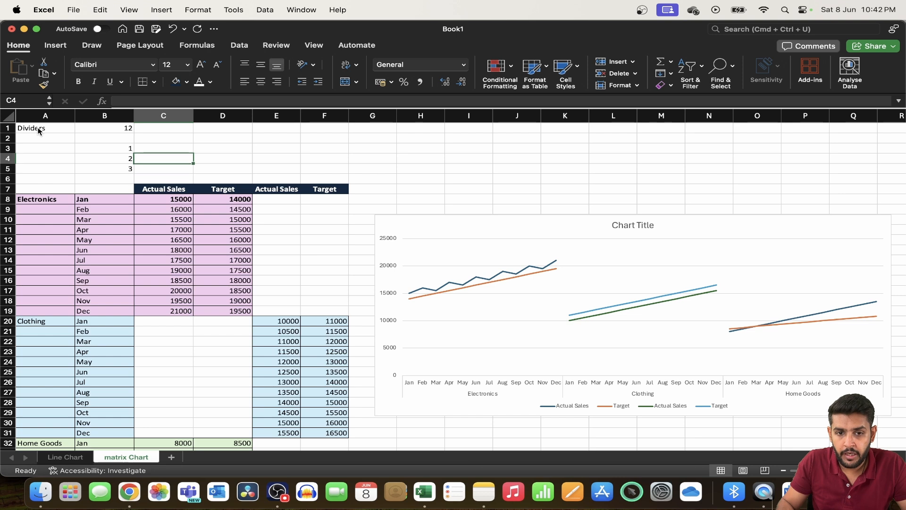
pyautogui.write('x')
pyautogui.press('Right')
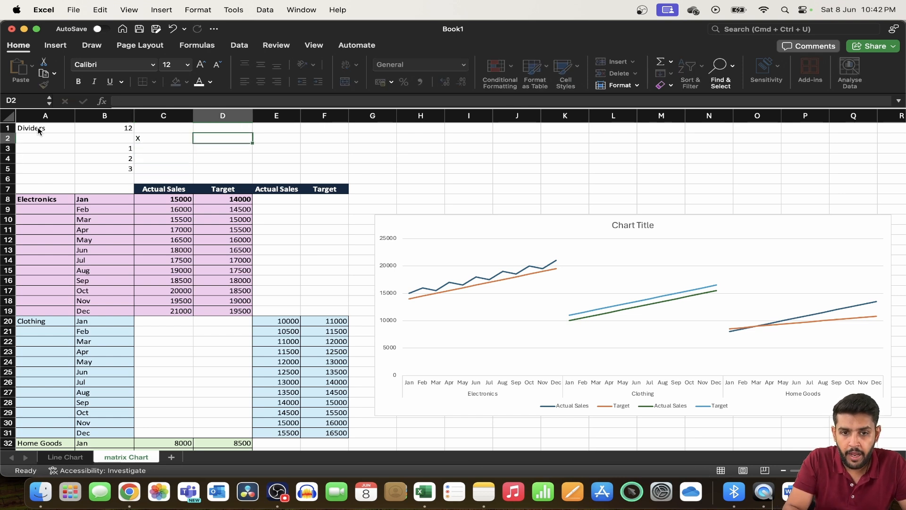
pyautogui.write('y')
pyautogui.press('Right')
# Step: Enter 0 as the y value of all three dividers in D3:D5
pyautogui.press('Left')
pyautogui.press('Down')
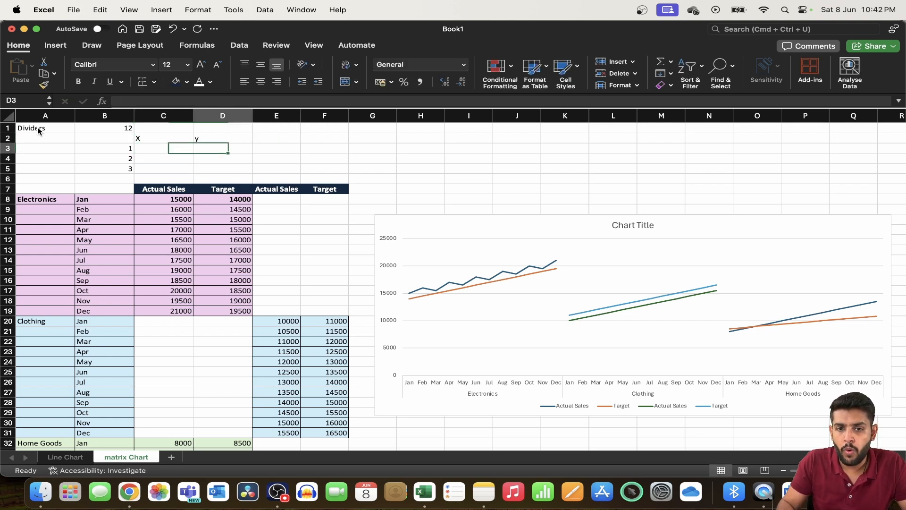
pyautogui.write('0')
pyautogui.press('Return')
pyautogui.write('0')
pyautogui.press('Return')
pyautogui.write('0')
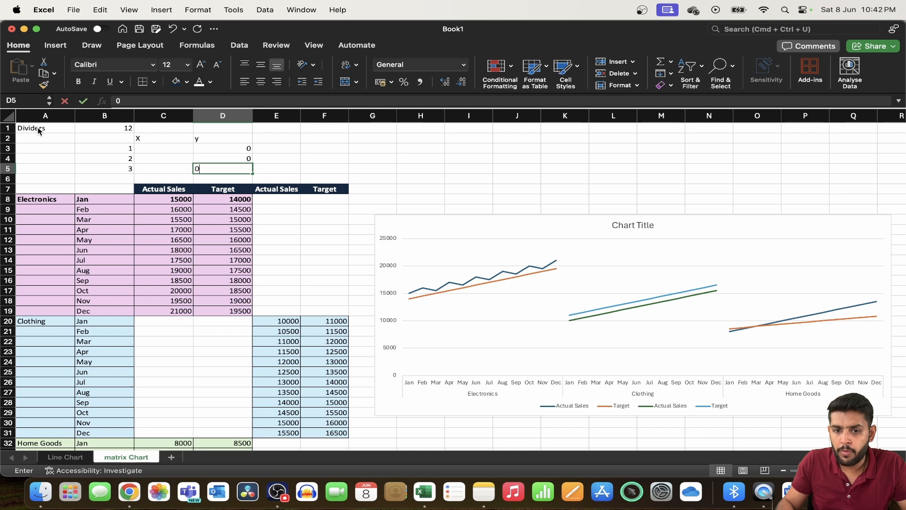
pyautogui.press('Right')
# Step: Calculate the first divider's X coordinate in C3 with the formula =($B$1*B3)+0.5
pyautogui.press('Left')
pyautogui.press('Left')
pyautogui.press('Up')
pyautogui.press('Up')
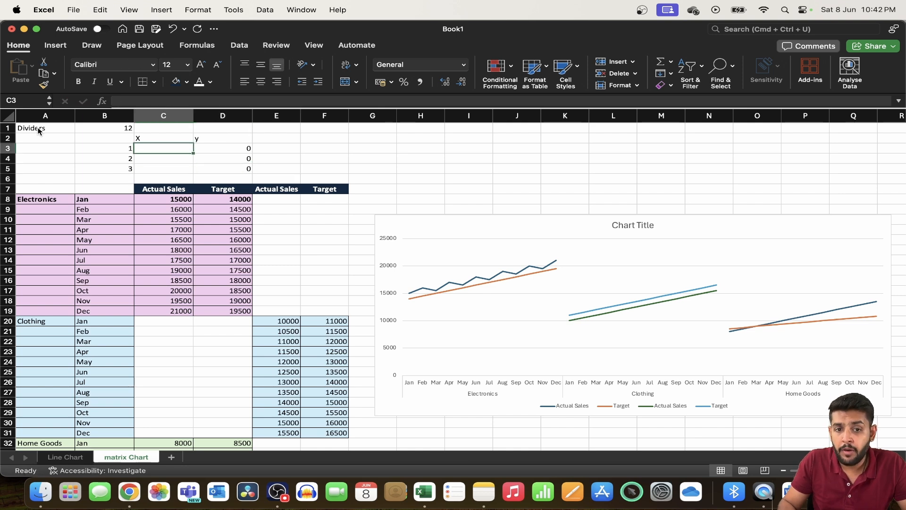
pyautogui.write('=')
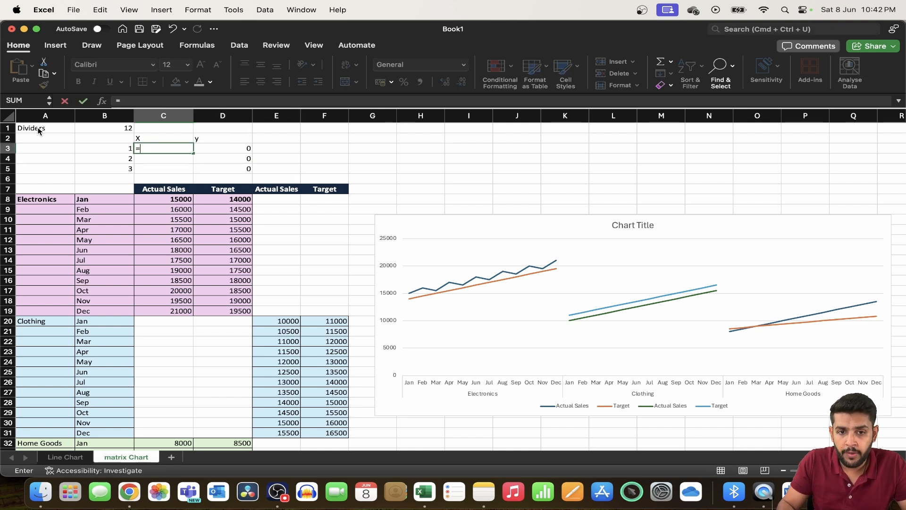
pyautogui.press('Up')
pyautogui.press('Up')
pyautogui.press('Left')
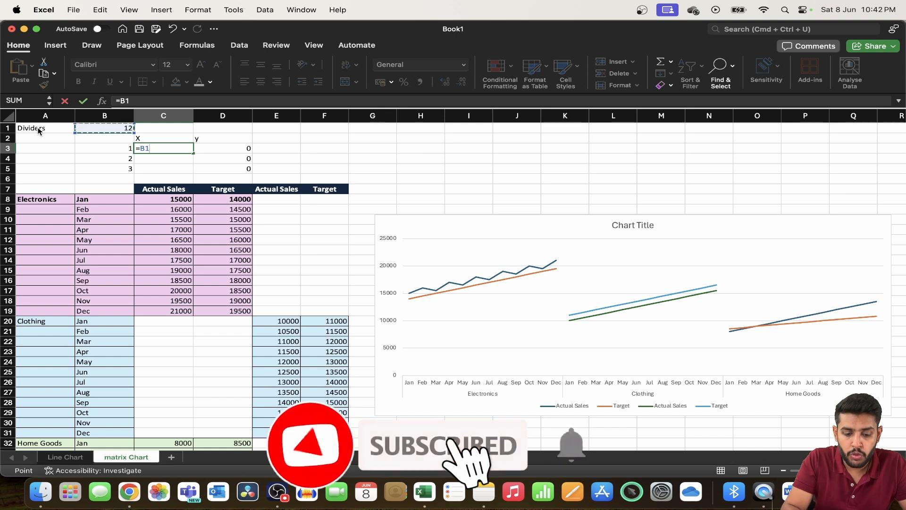
pyautogui.press('F4')
pyautogui.write('*')
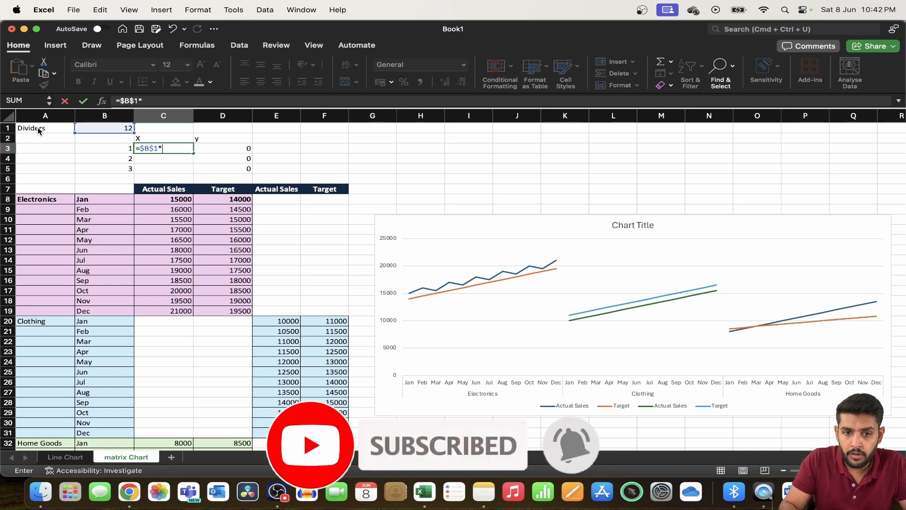
pyautogui.press('Left')
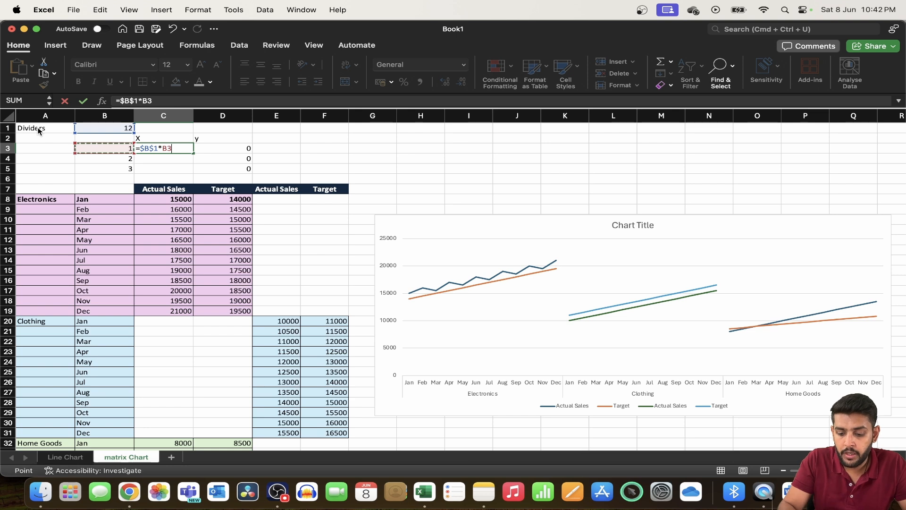
pyautogui.write(')')
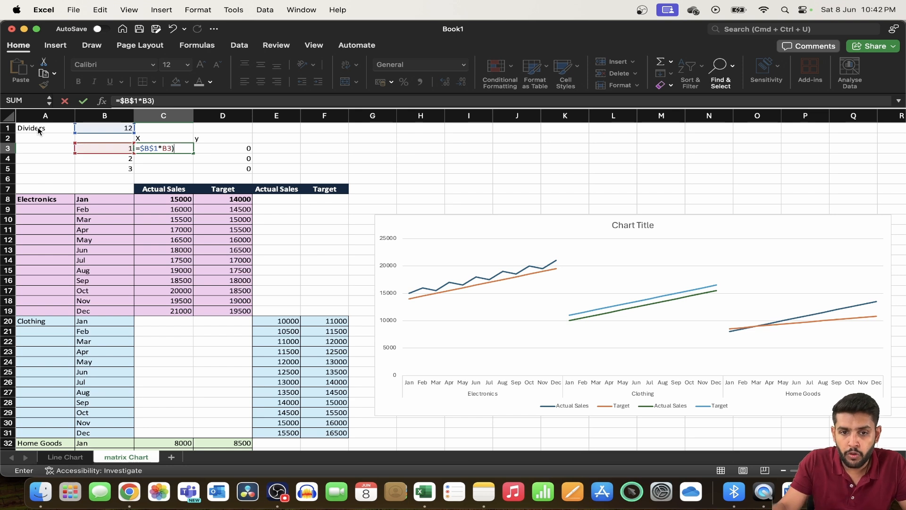
pyautogui.click(121, 100)
pyautogui.write('(')
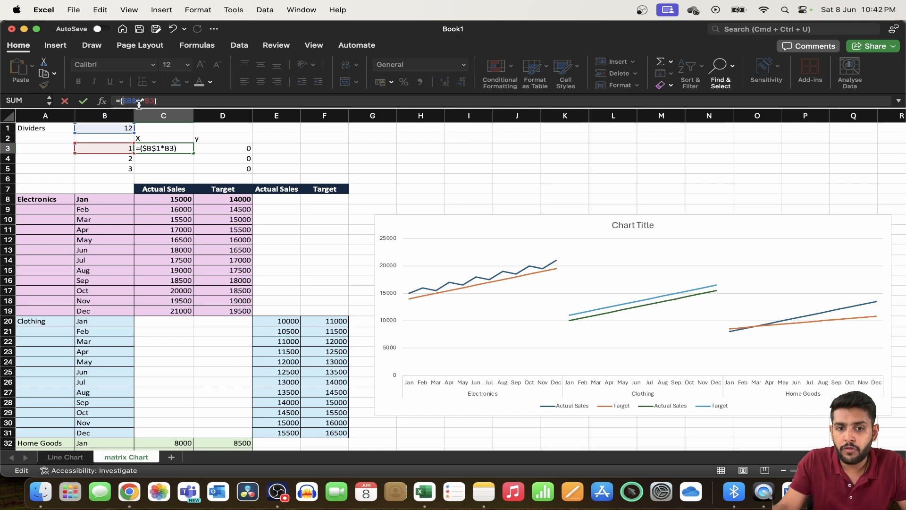
pyautogui.write('+0.5')
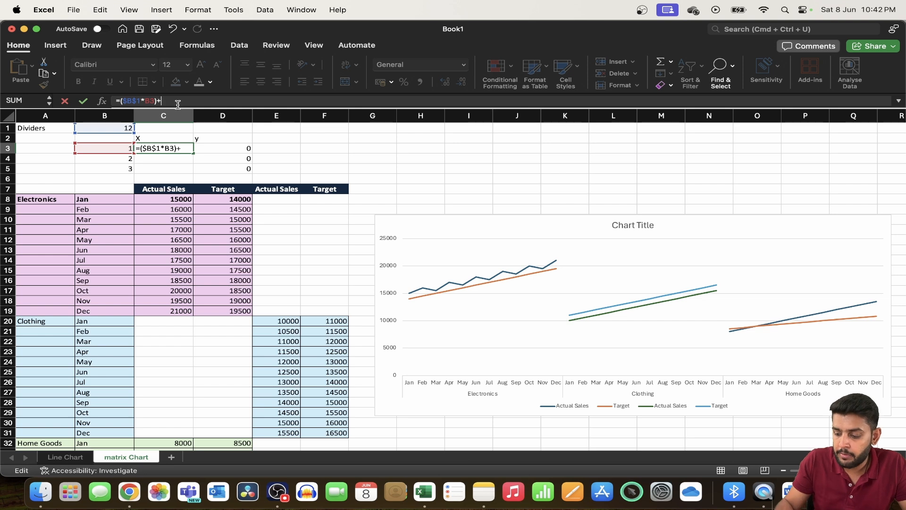
pyautogui.press('Return')
# Step: Fill the X coordinate formula from C3 down into C4 and C5
pyautogui.click(183, 159)
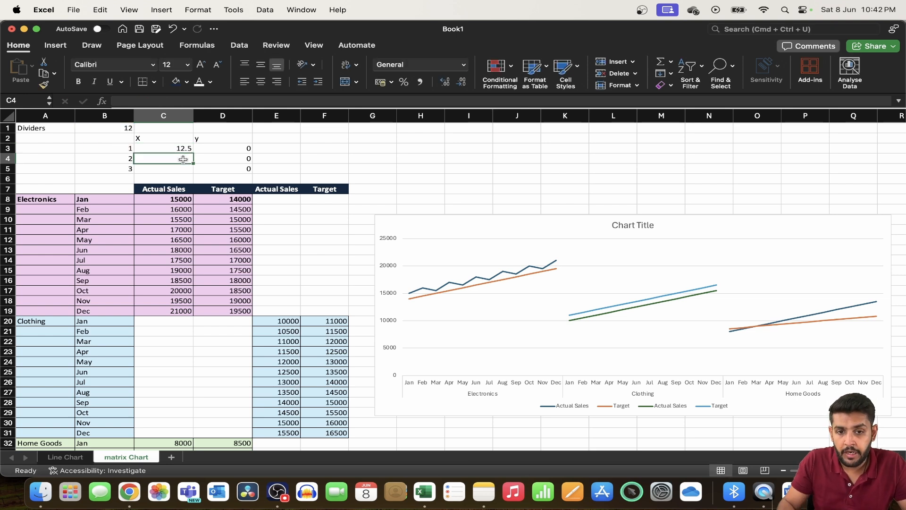
pyautogui.press('super+d')
pyautogui.press('Return')
pyautogui.press('super+d')
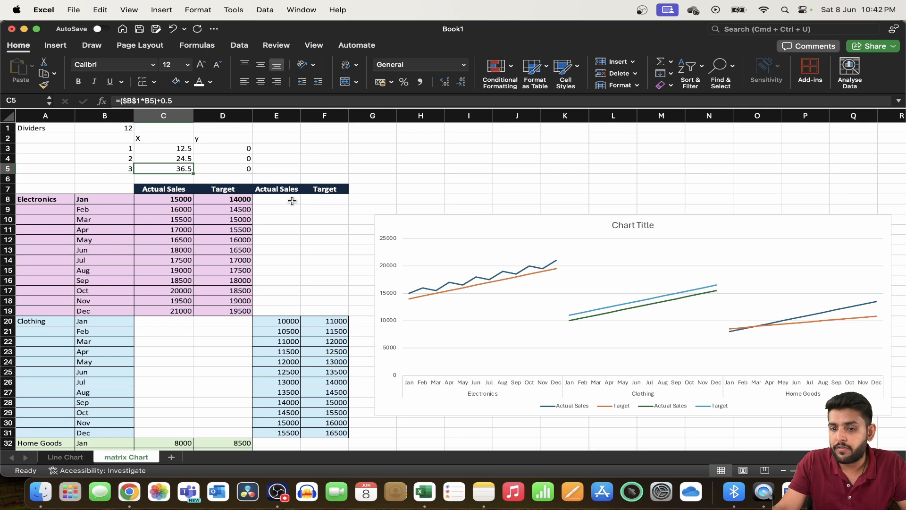
# Step: Move the Dividers label and its value 12 from A1:B1 to B1:C1
pyautogui.click(617, 277)
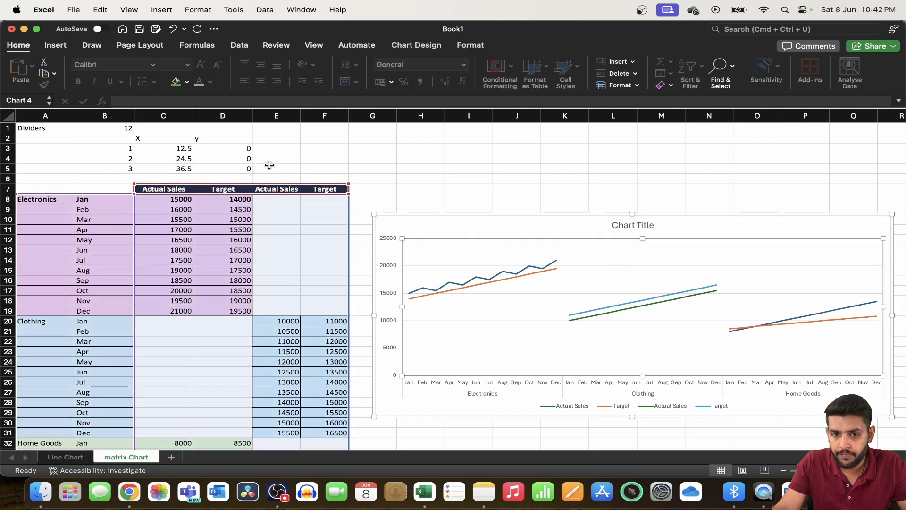
pyautogui.moveTo(57, 129); pyautogui.dragTo(131, 128)
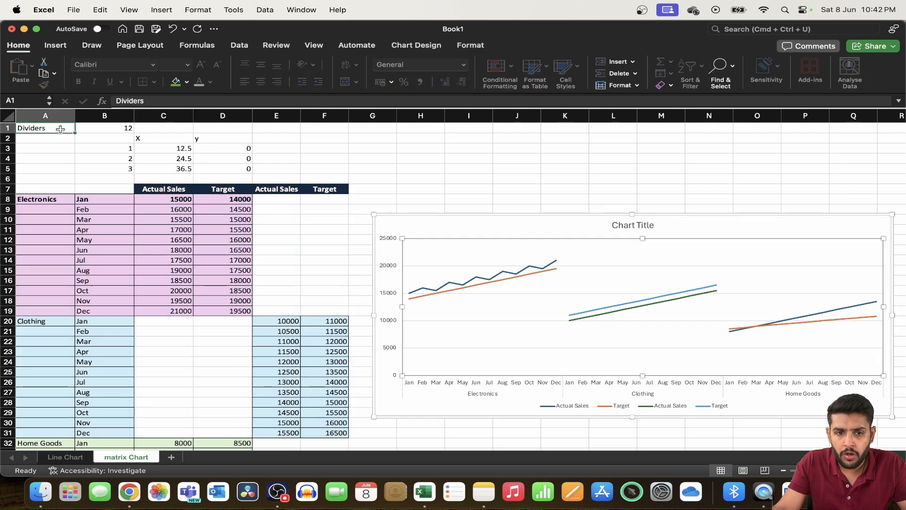
pyautogui.press('super+c')
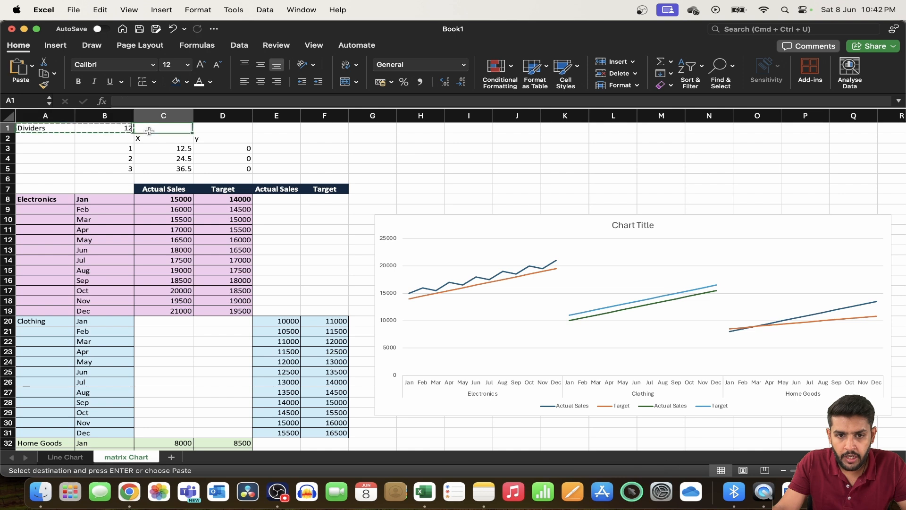
pyautogui.click(117, 129)
pyautogui.press('super+v')
pyautogui.press('Escape')
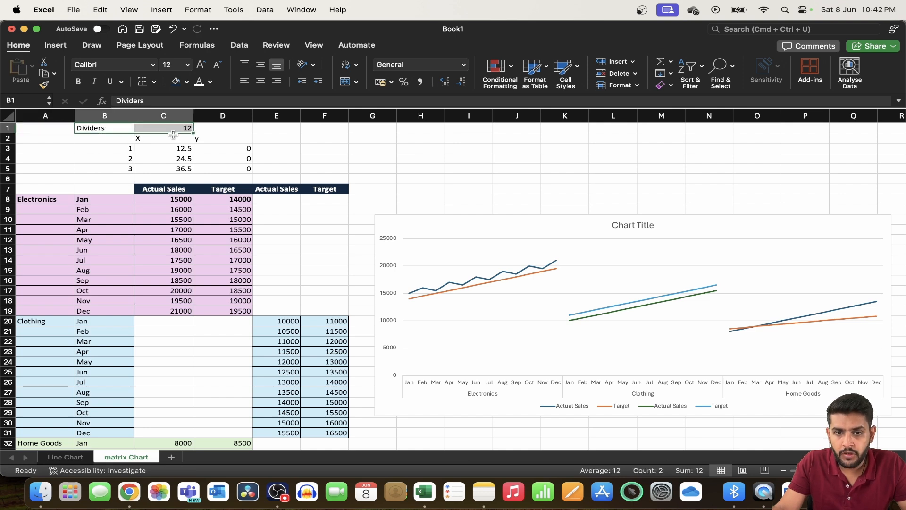
pyautogui.click(187, 129)
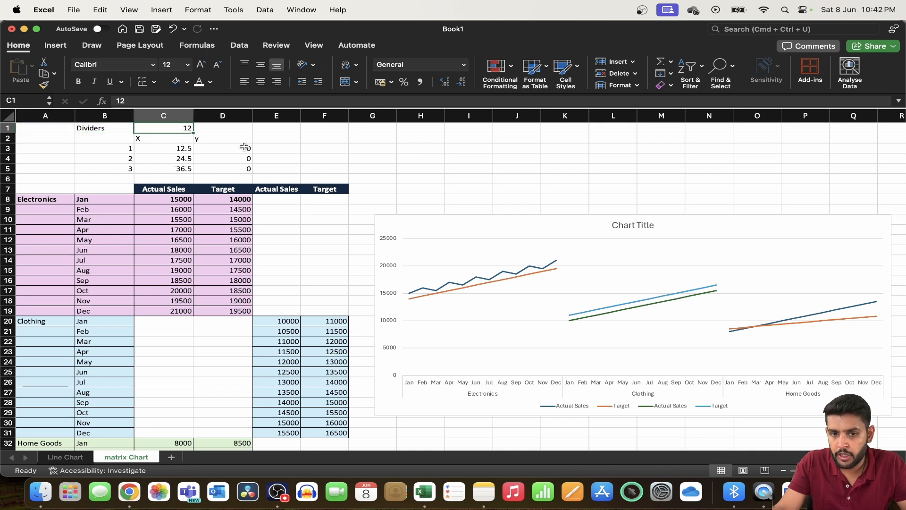
# Step: Add a new data series to the line chart and link its name to the Dividers label in B1
pyautogui.click(641, 274)
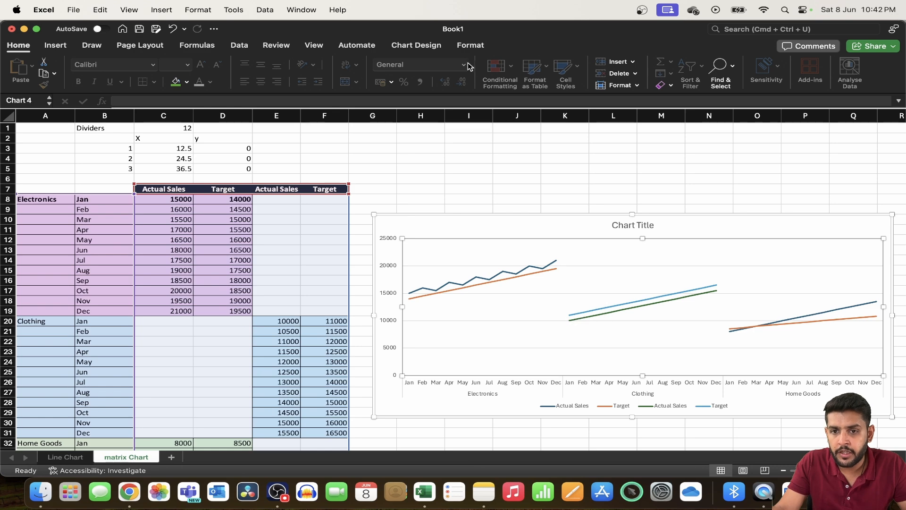
pyautogui.click(417, 47)
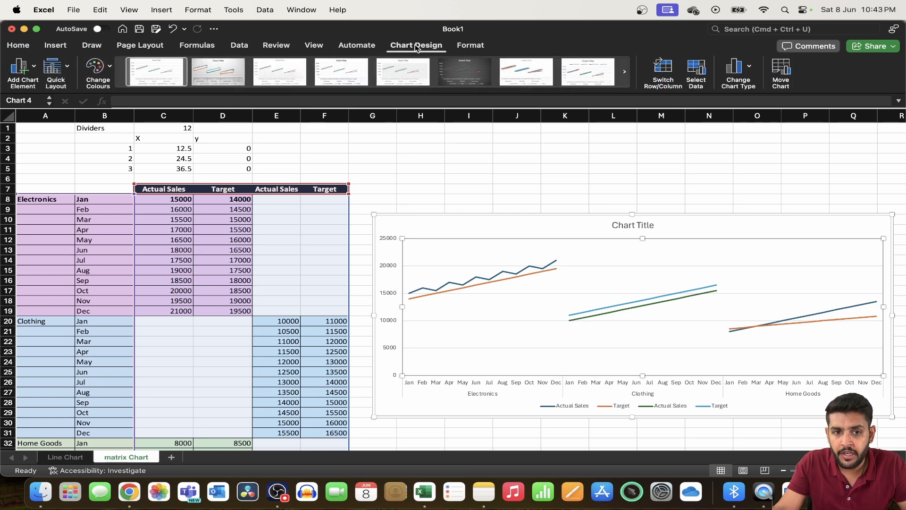
pyautogui.click(696, 70)
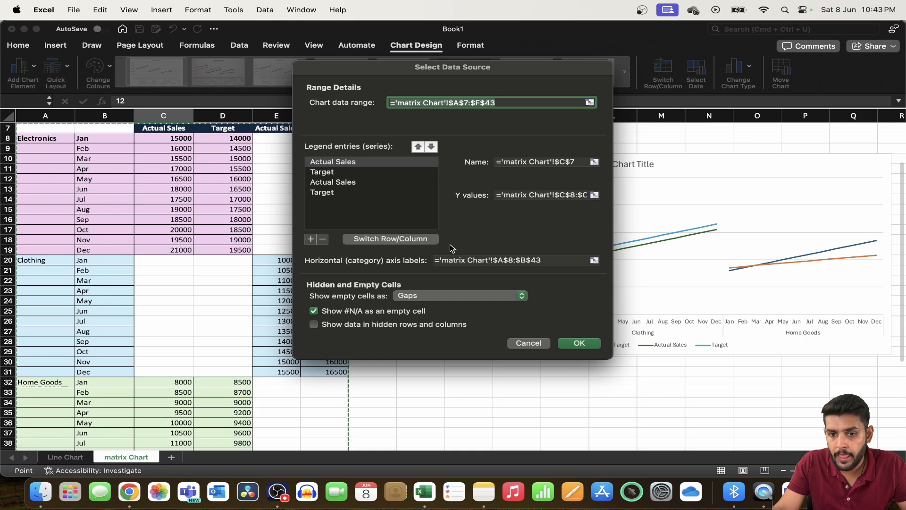
pyautogui.click(311, 239)
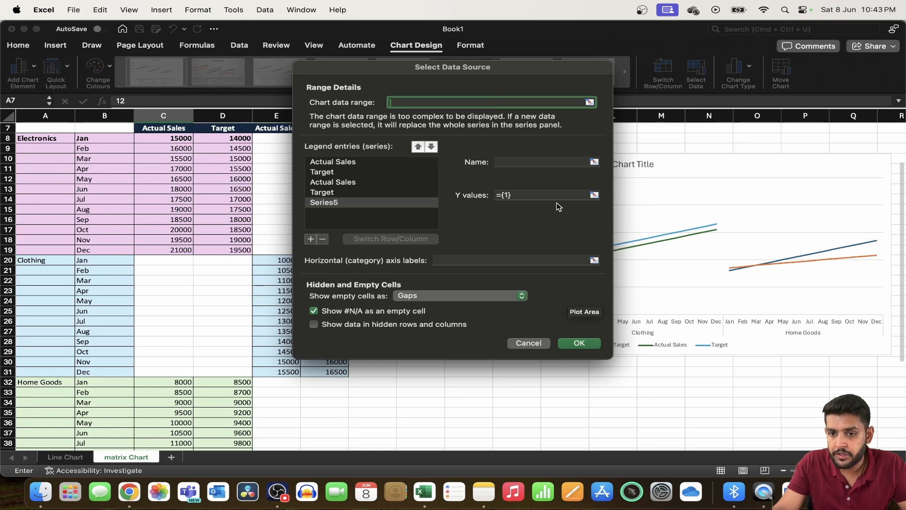
pyautogui.click(594, 162)
pyautogui.scroll(-4, 162, 198)
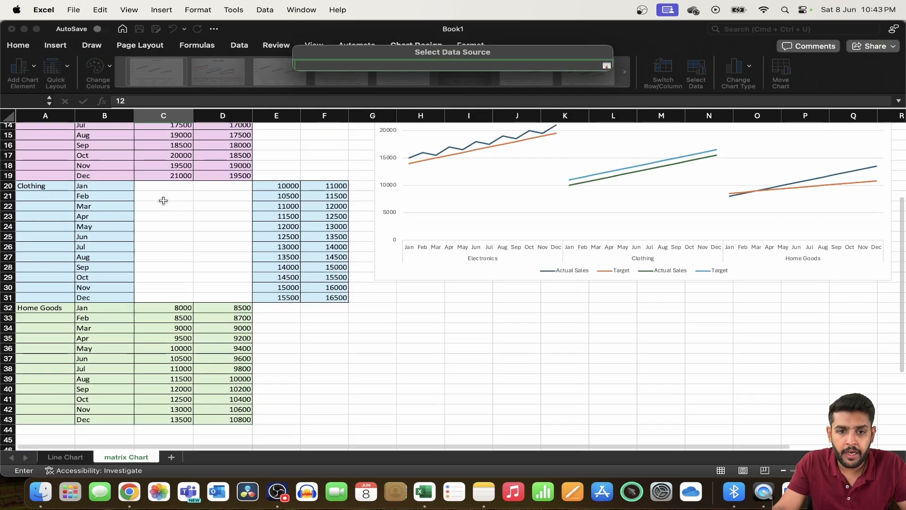
pyautogui.scroll(7, 163, 200)
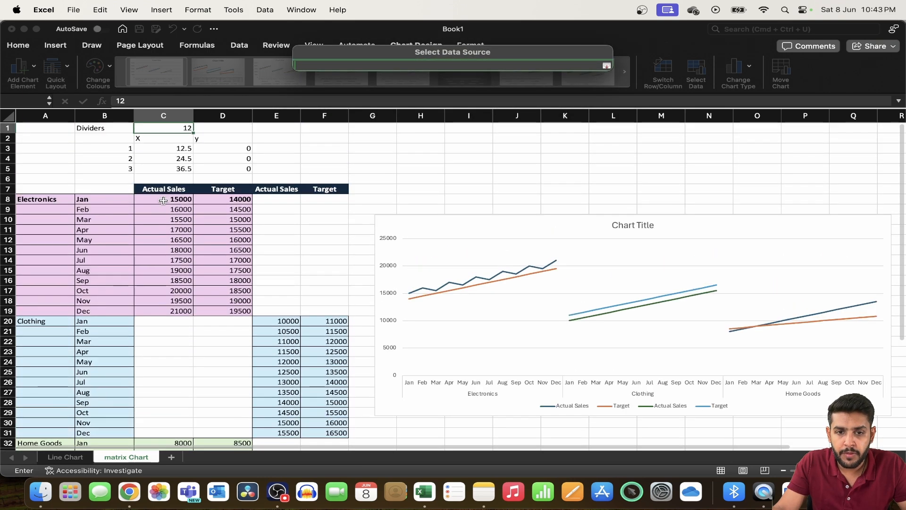
pyautogui.click(99, 129)
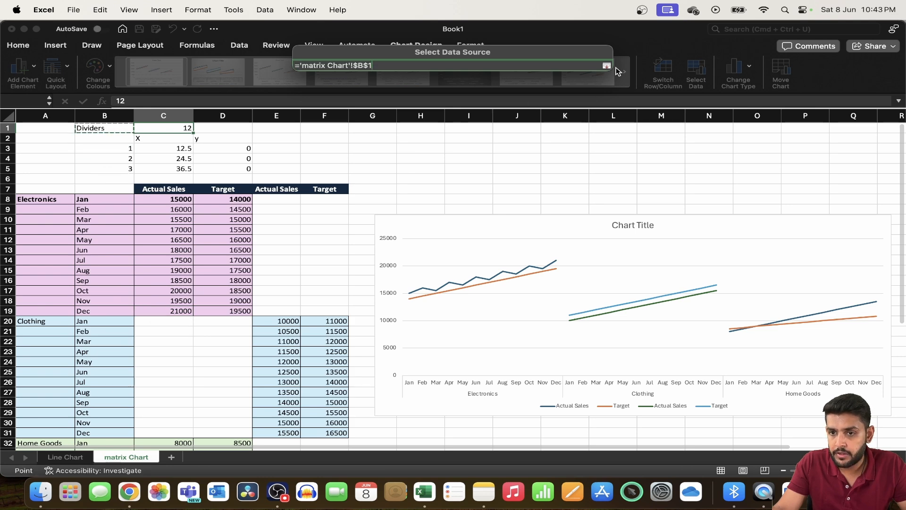
pyautogui.click(607, 66)
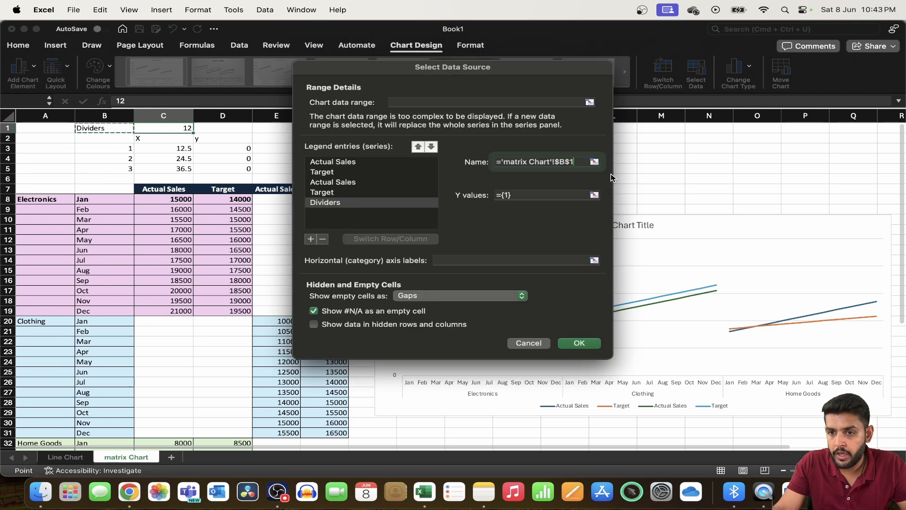
# Step: Set the Dividers series' Y values to D3:D5 and apply the data source changes
pyautogui.click(594, 195)
pyautogui.moveTo(236, 148); pyautogui.dragTo(243, 169)
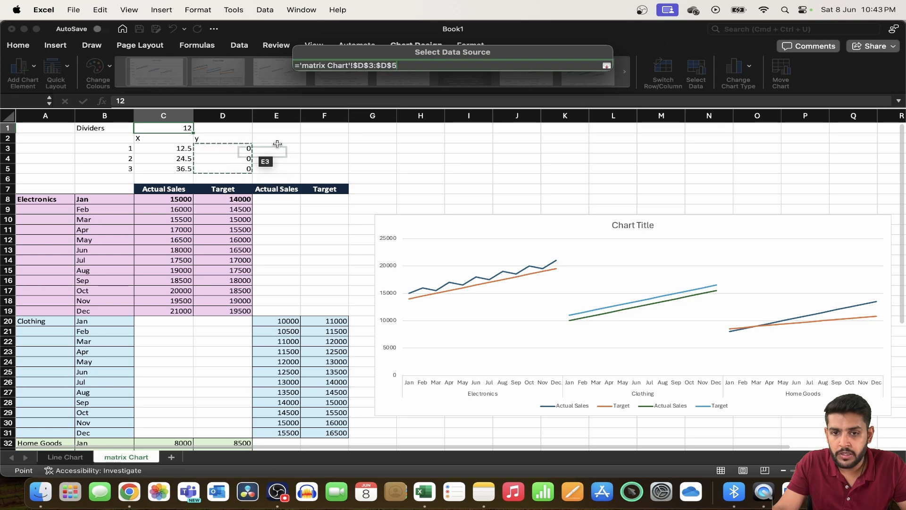
pyautogui.click(606, 65)
pyautogui.click(585, 344)
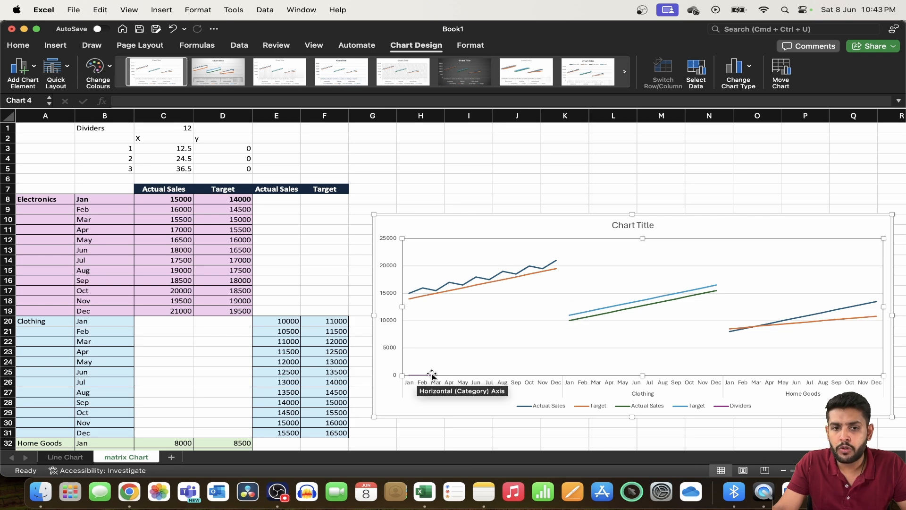
pyautogui.moveTo(430, 376)
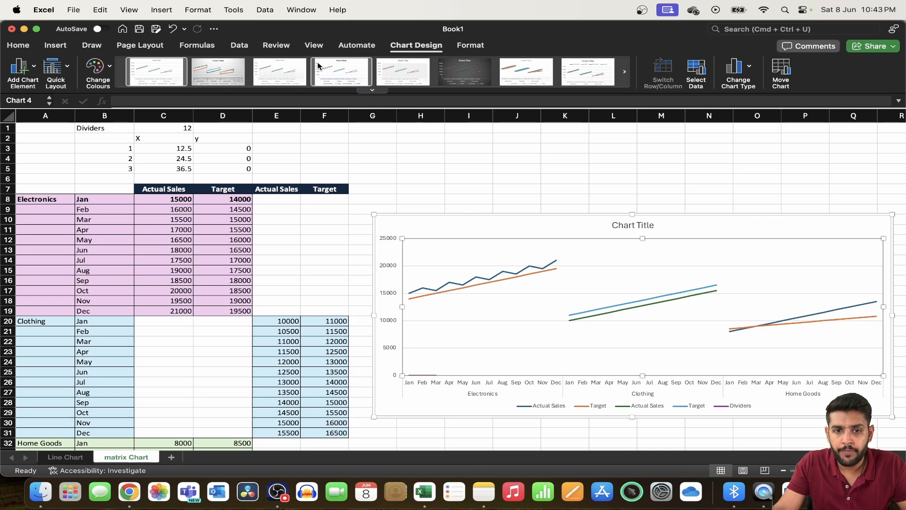
# Step: Select the Dividers series in the chart and change its chart type to markers-only X Y (Scatter)
pyautogui.click(470, 45)
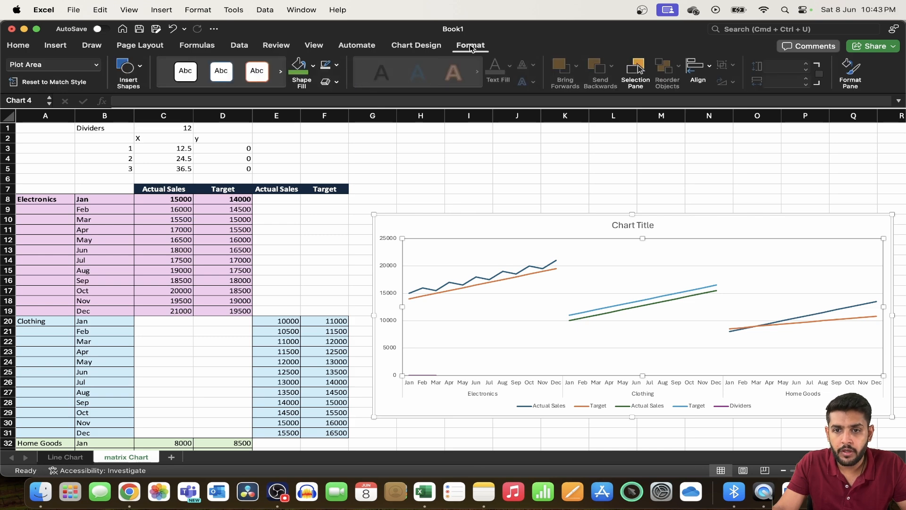
pyautogui.click(89, 64)
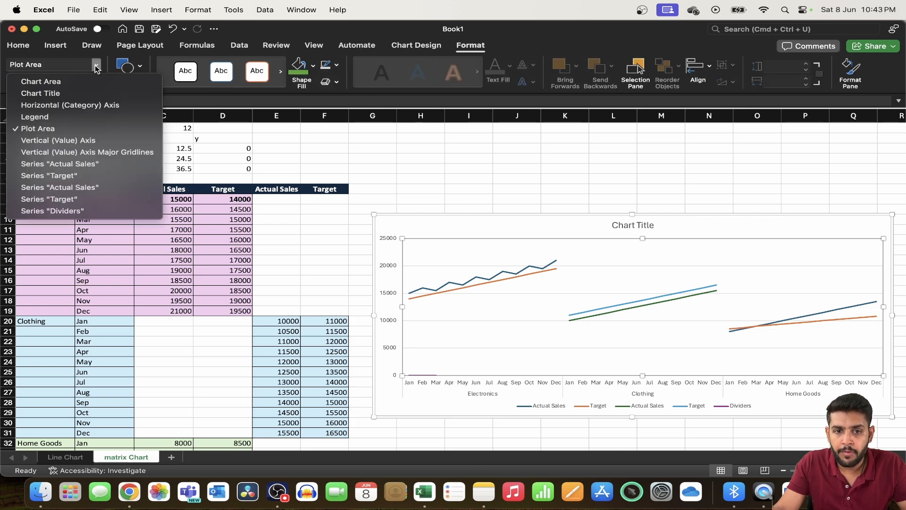
pyautogui.click(53, 212)
pyautogui.click(430, 45)
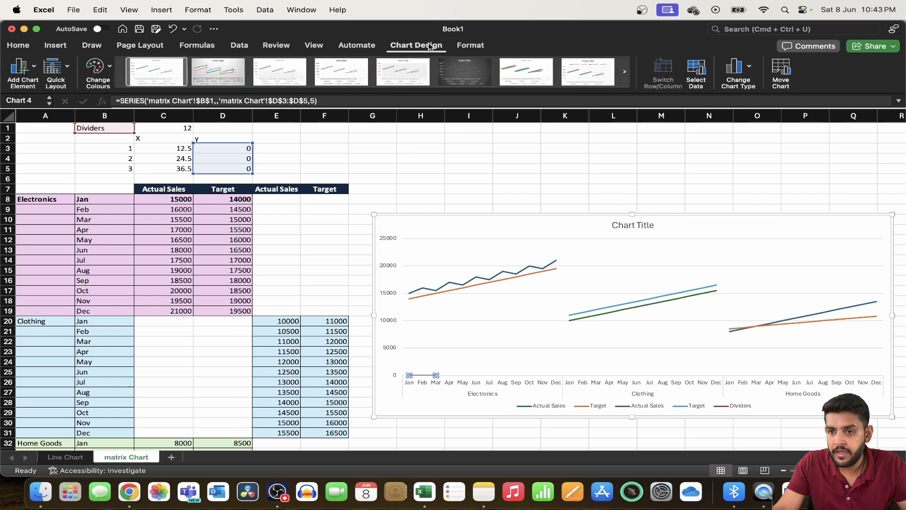
pyautogui.click(749, 74)
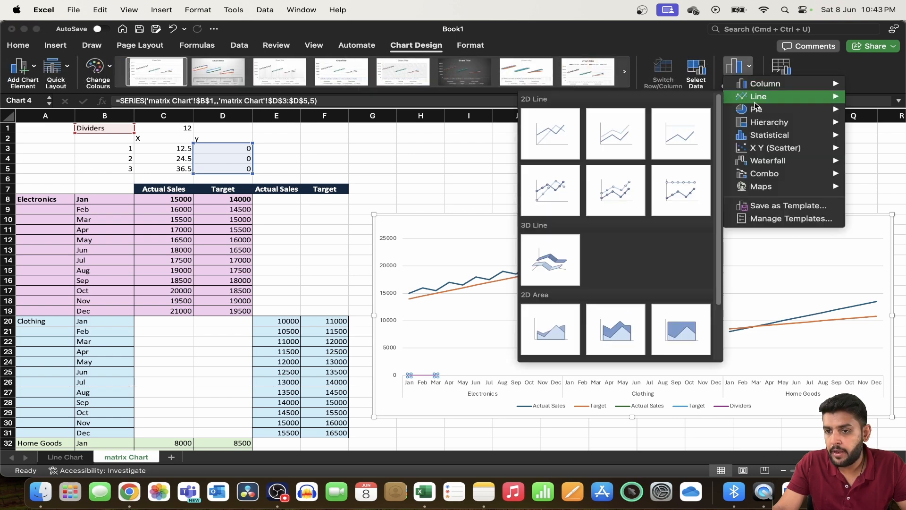
pyautogui.moveTo(766, 146)
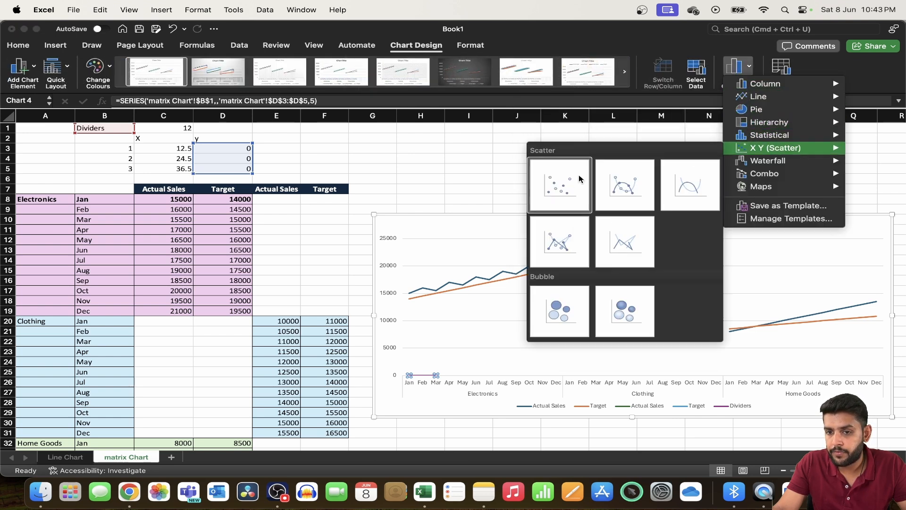
pyautogui.click(562, 187)
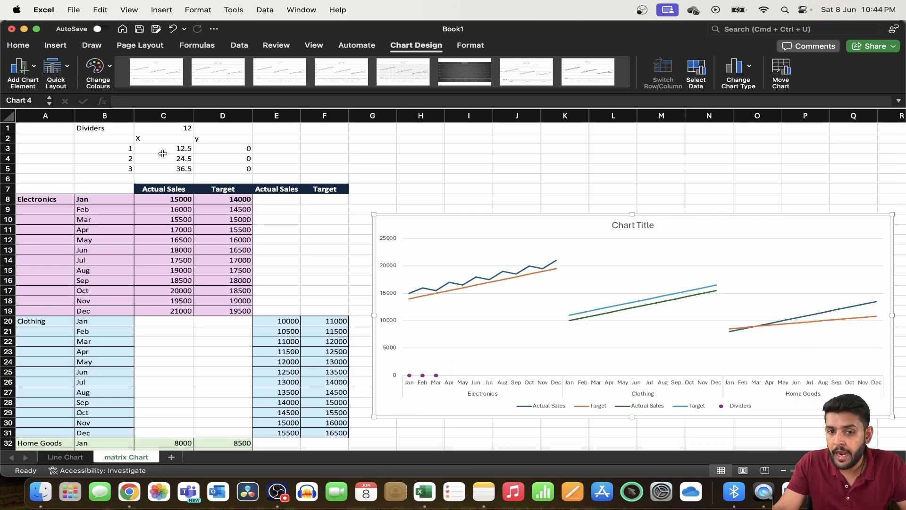
# Step: Set the Dividers series' X values to C3:C5 in the chart's data source and apply the change
pyautogui.click(409, 375)
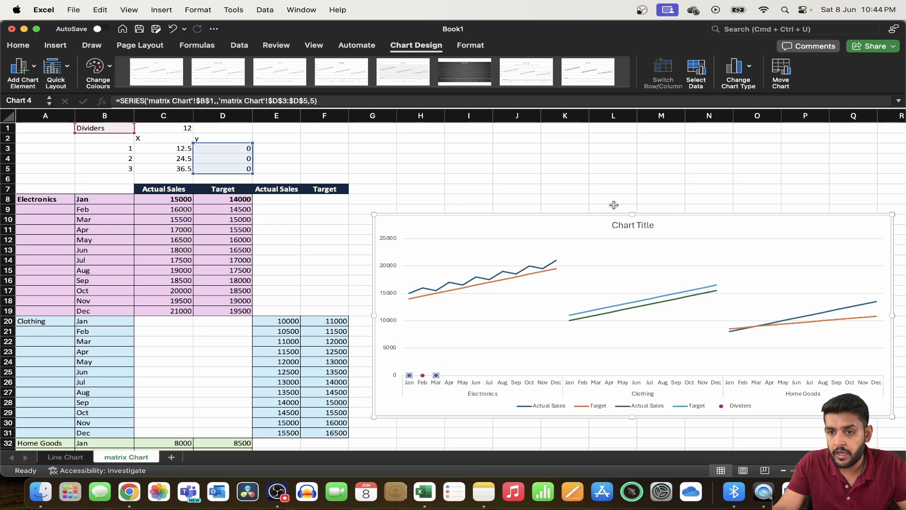
pyautogui.click(696, 71)
pyautogui.click(418, 202)
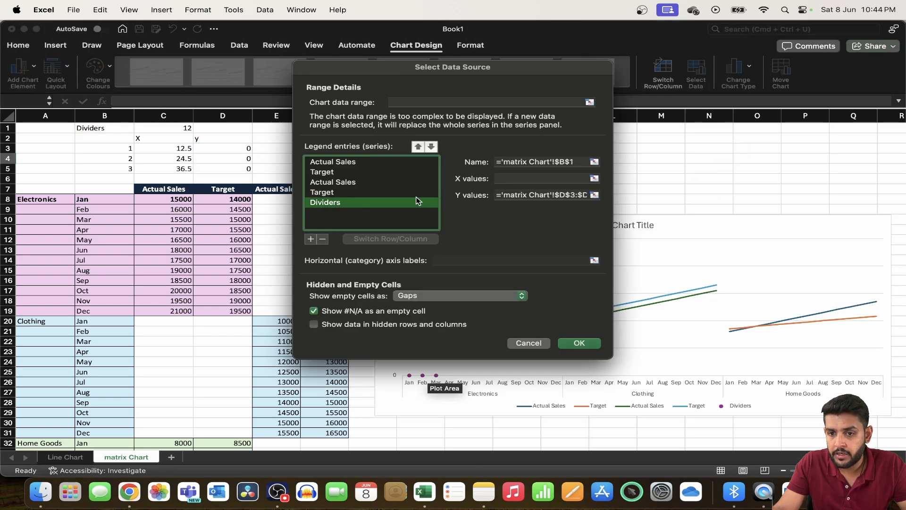
pyautogui.click(594, 178)
pyautogui.moveTo(165, 148)
pyautogui.mouseDown()
pyautogui.moveTo(155, 162)
pyautogui.moveTo(171, 165)
pyautogui.mouseUp()
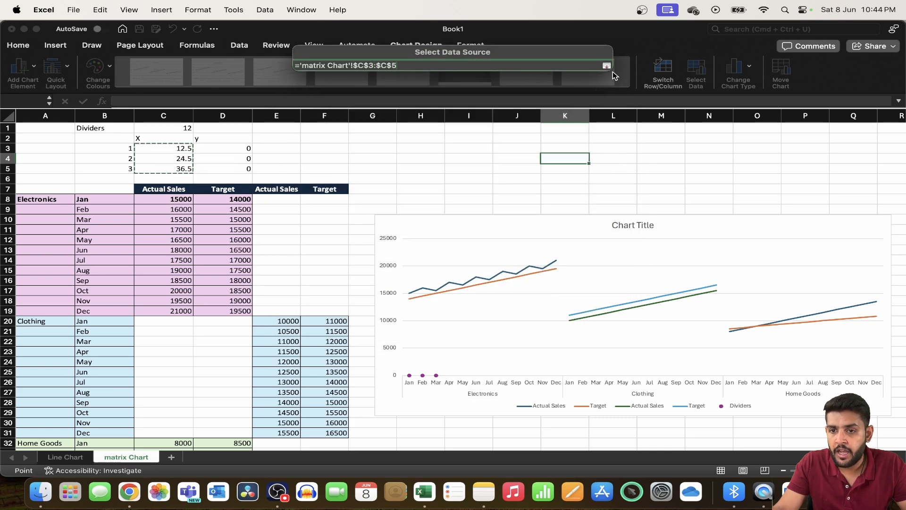
pyautogui.click(608, 68)
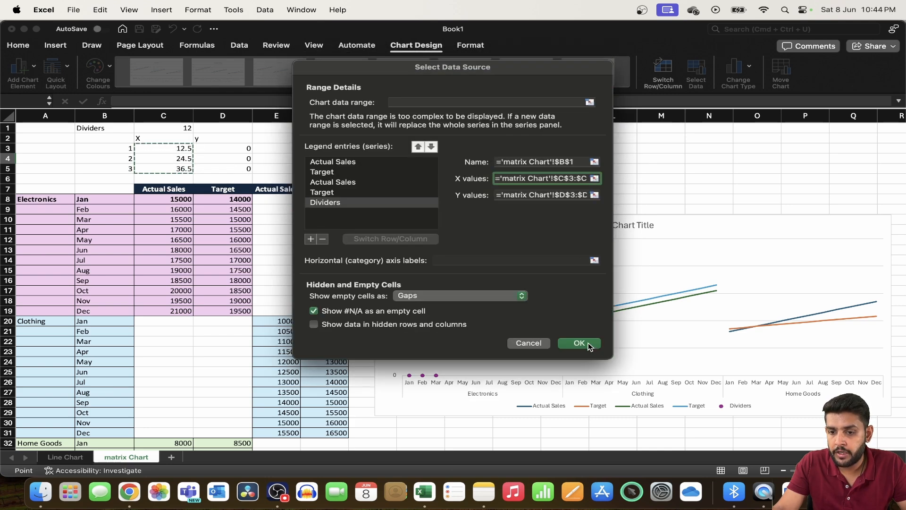
pyautogui.click(583, 343)
pyautogui.click(573, 374)
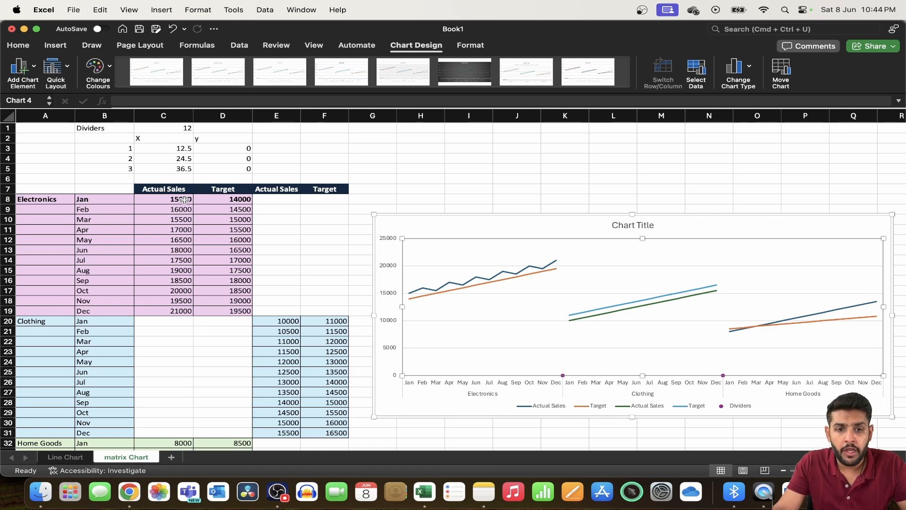
# Step: Format the X and y headers in C2:D2 with white text on dark navy fill, and apply all borders to C3:D5
pyautogui.moveTo(145, 139); pyautogui.dragTo(212, 139)
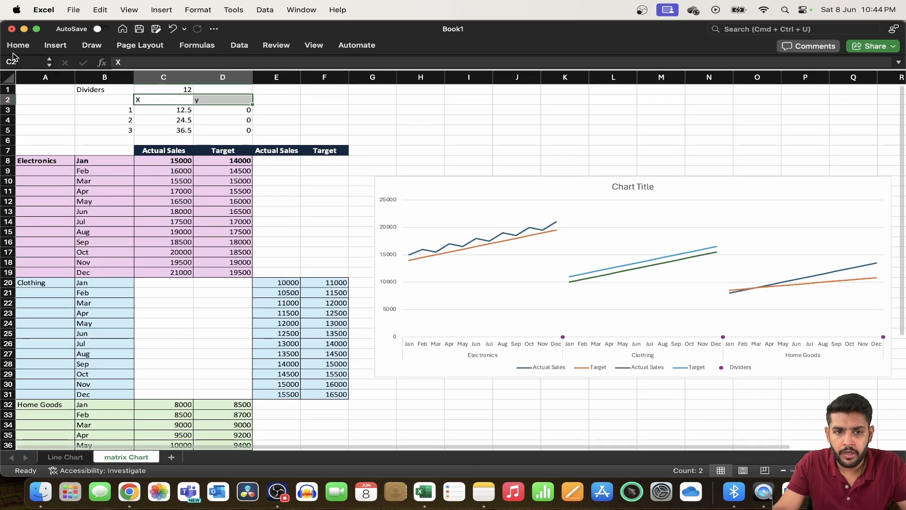
pyautogui.click(200, 85)
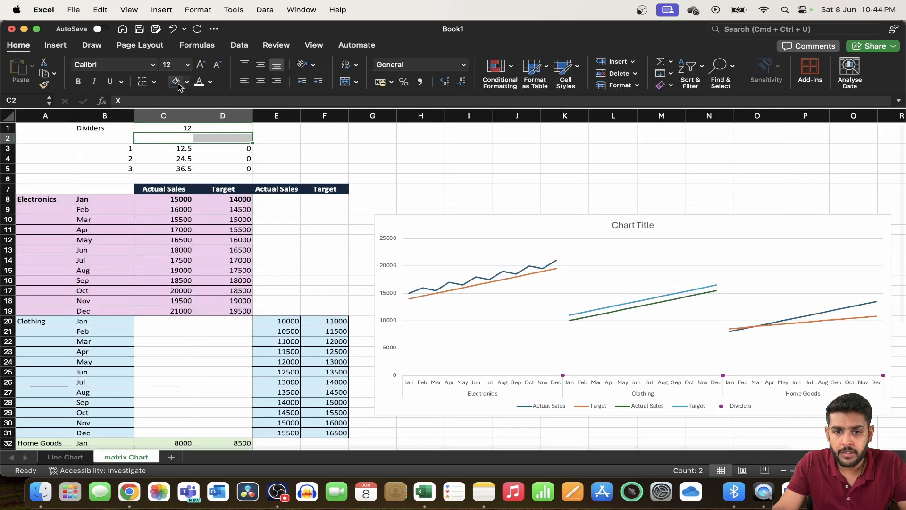
pyautogui.click(177, 83)
pyautogui.moveTo(165, 150); pyautogui.dragTo(222, 169)
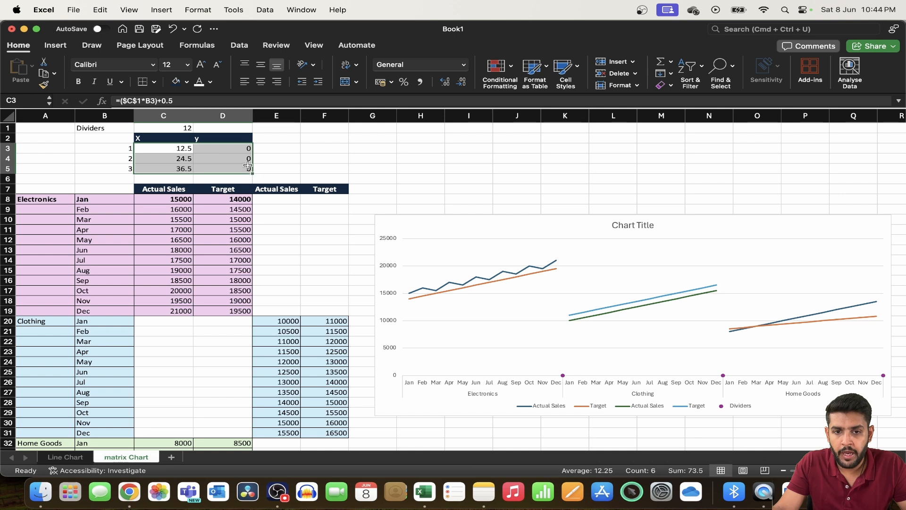
pyautogui.click(154, 84)
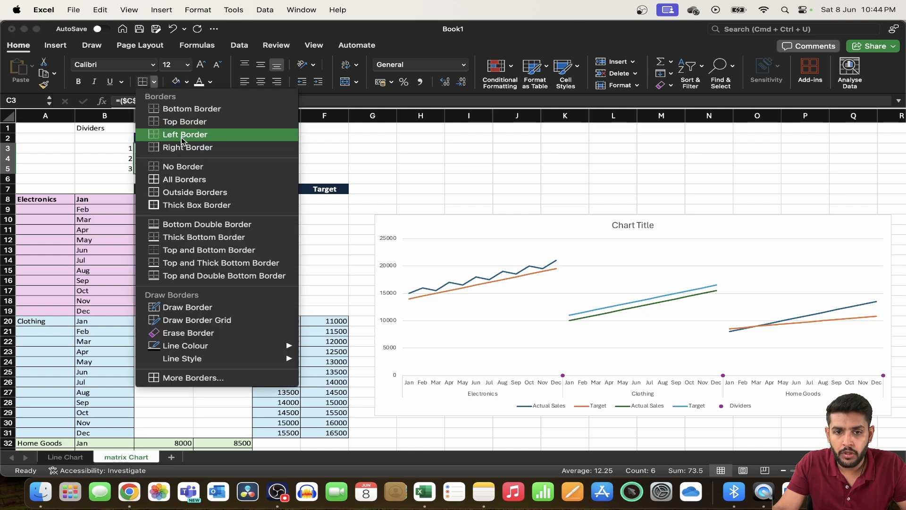
pyautogui.click(186, 182)
pyautogui.click(335, 141)
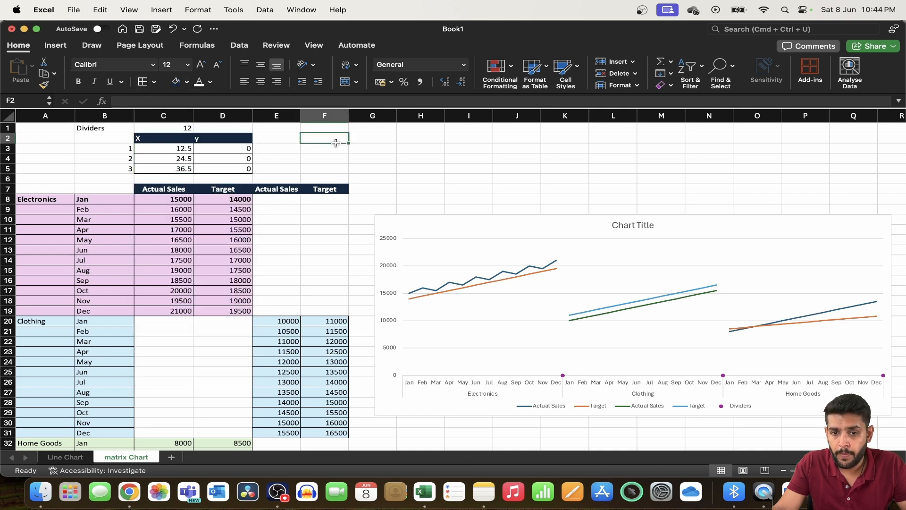
# Step: Plot the Dividers series on the secondary axis and move the chart up the sheet to start around row 6
pyautogui.click(564, 377)
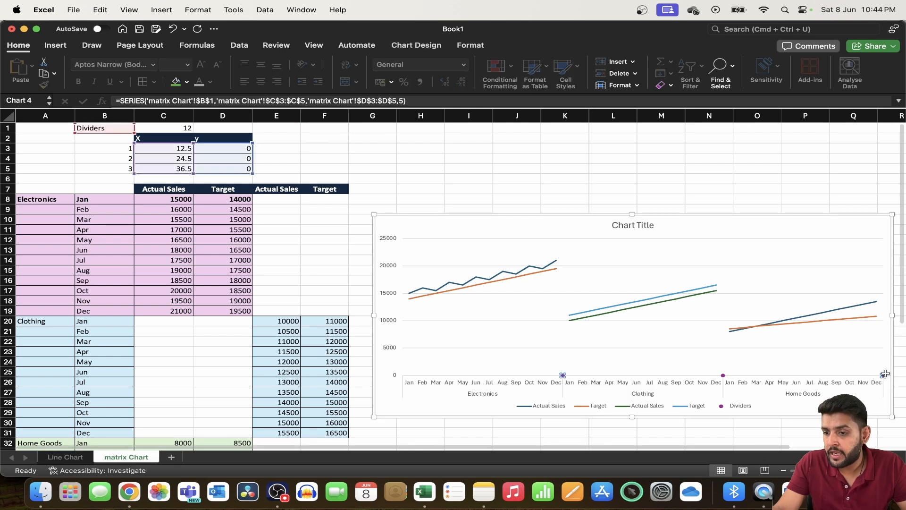
pyautogui.moveTo(570, 378)
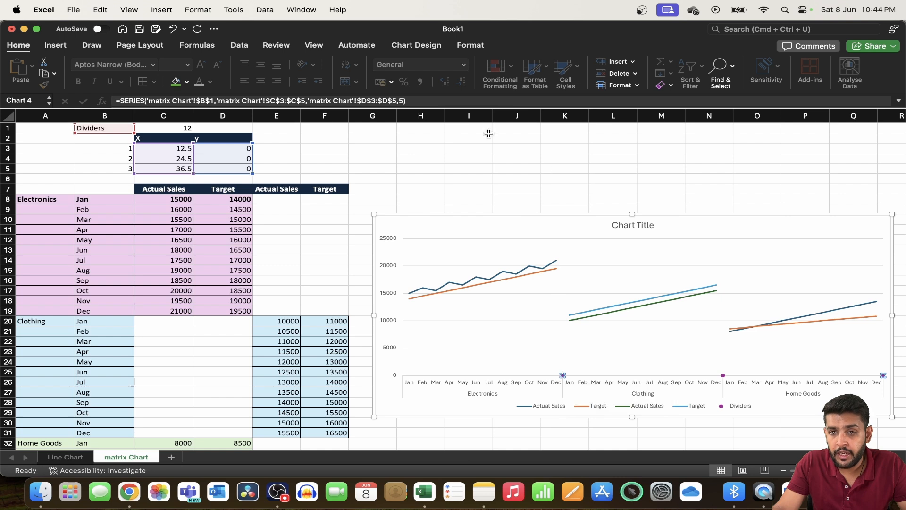
pyautogui.click(470, 46)
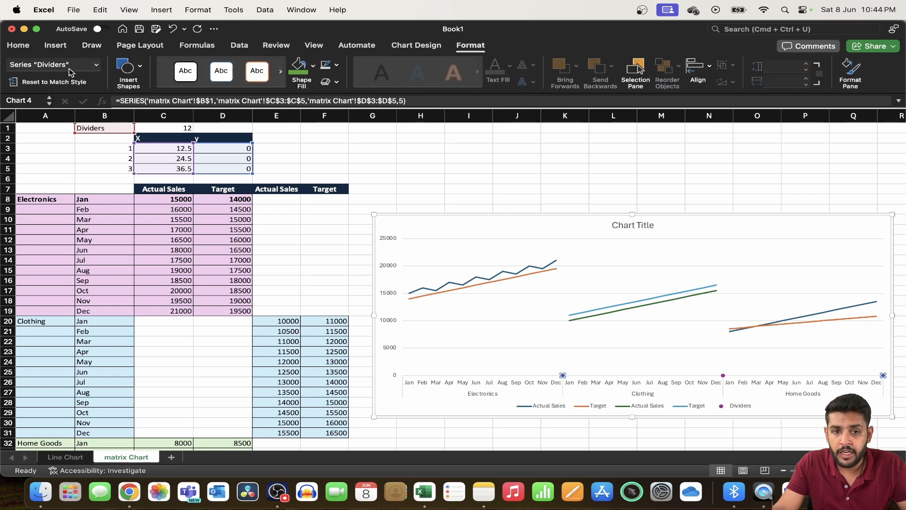
pyautogui.click(852, 75)
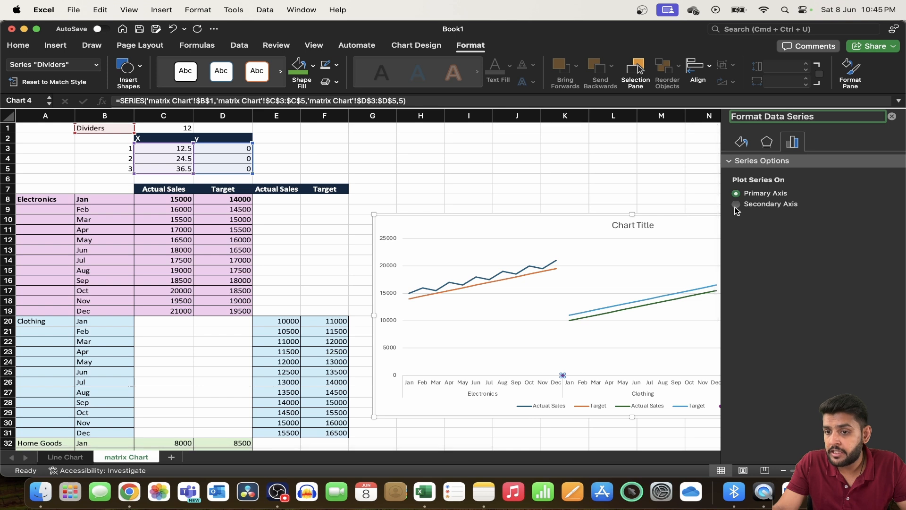
pyautogui.click(736, 205)
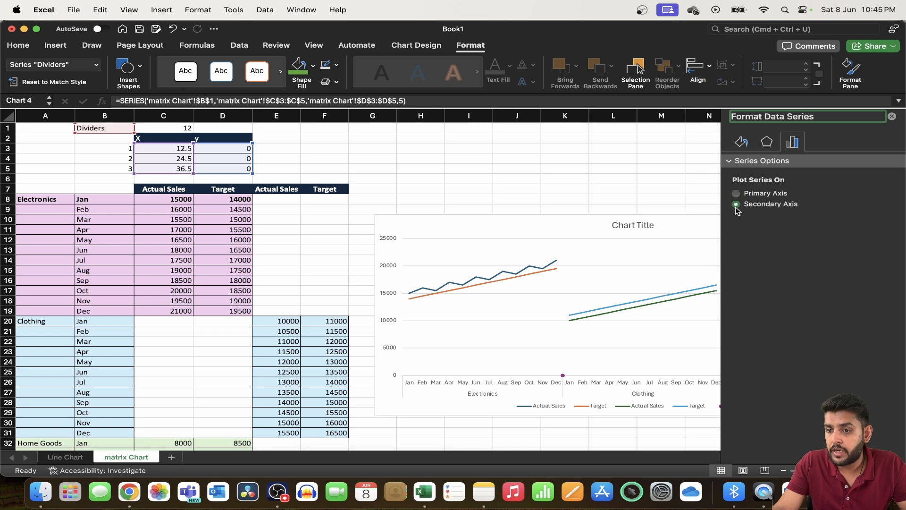
pyautogui.click(891, 117)
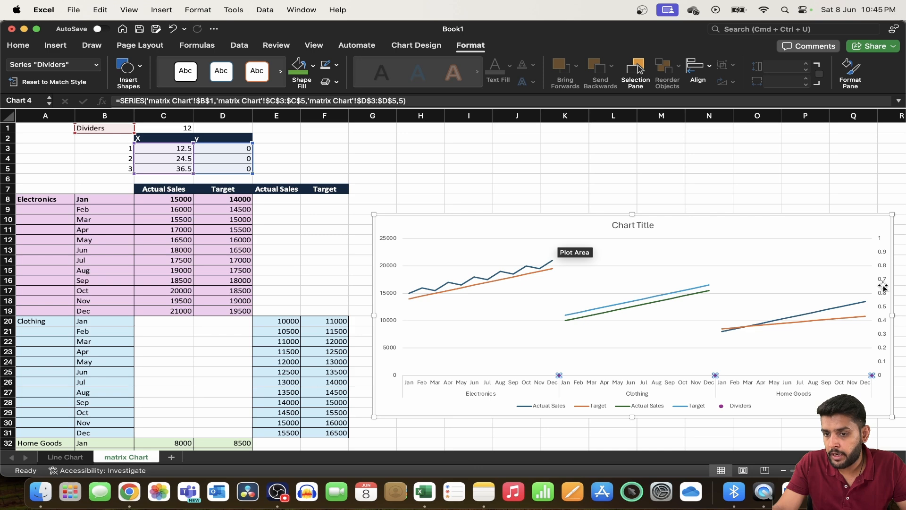
pyautogui.moveTo(673, 217); pyautogui.dragTo(661, 177)
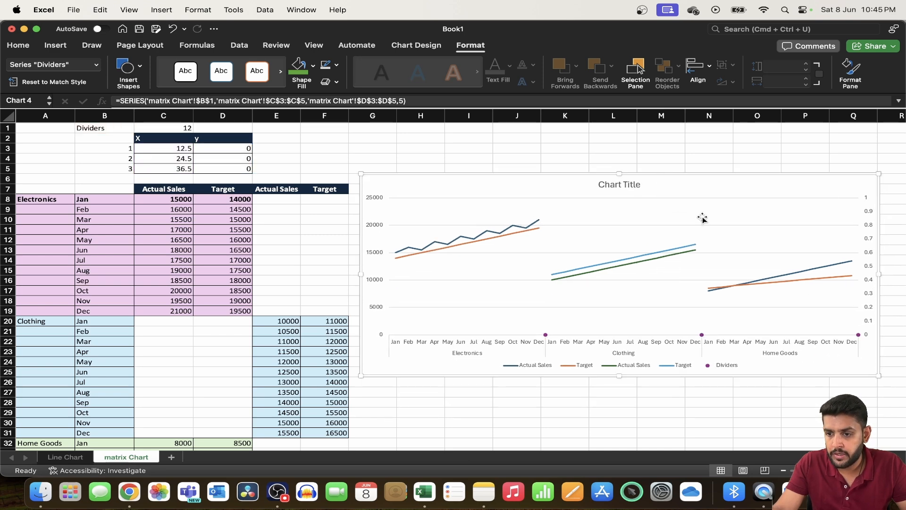
# Step: Set the maximum bound of the chart's secondary vertical axis to 1.0
pyautogui.doubleClick(868, 287)
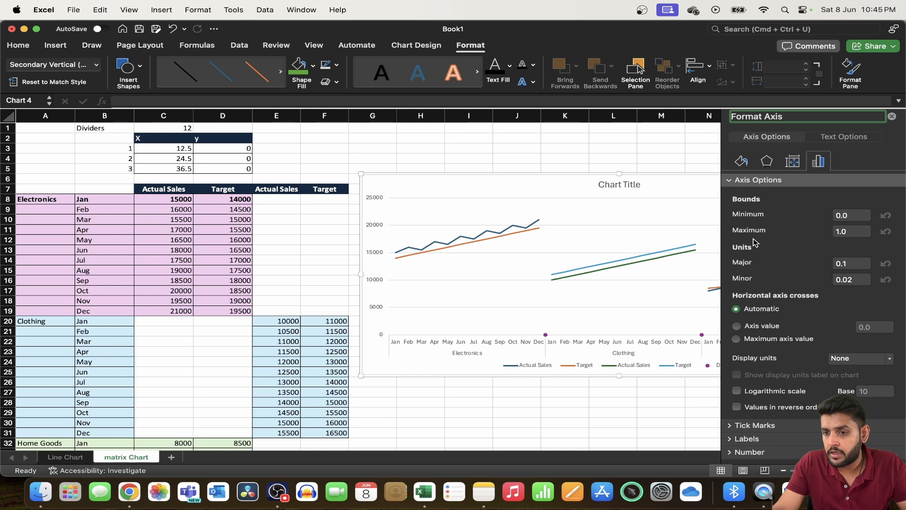
pyautogui.click(851, 231)
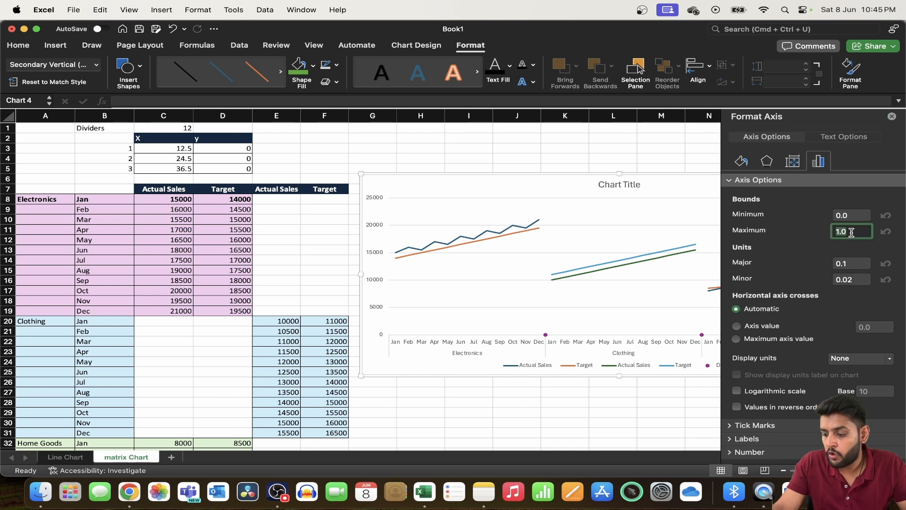
pyautogui.write('1')
pyautogui.press('Return')
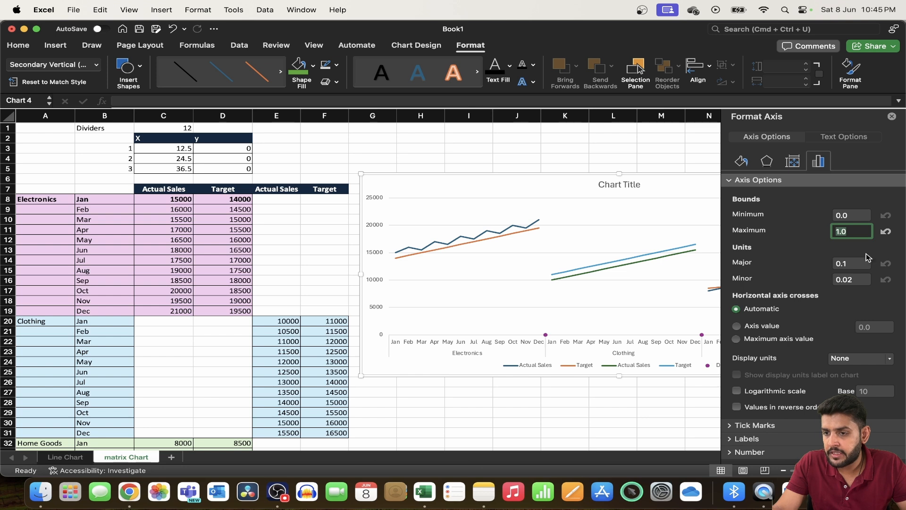
pyautogui.click(892, 117)
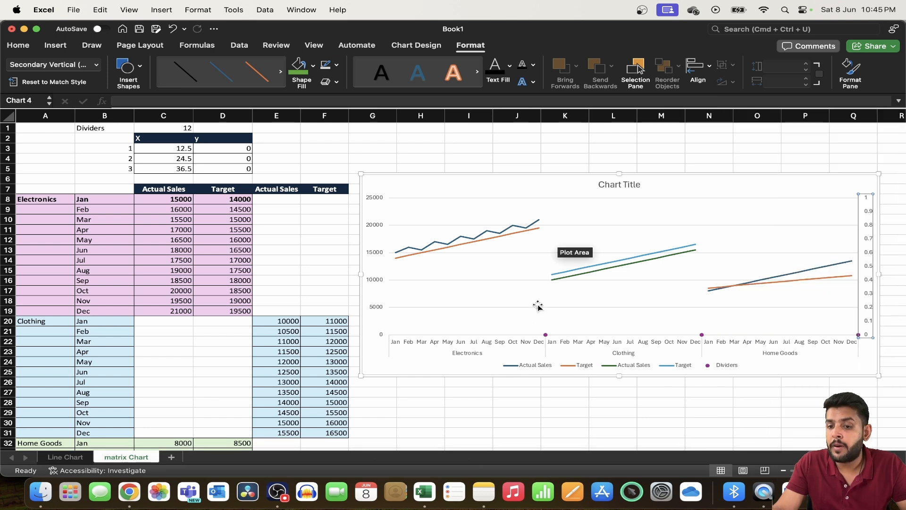
# Step: Add Standard Error error bars to the Dividers series in the chart
pyautogui.click(544, 334)
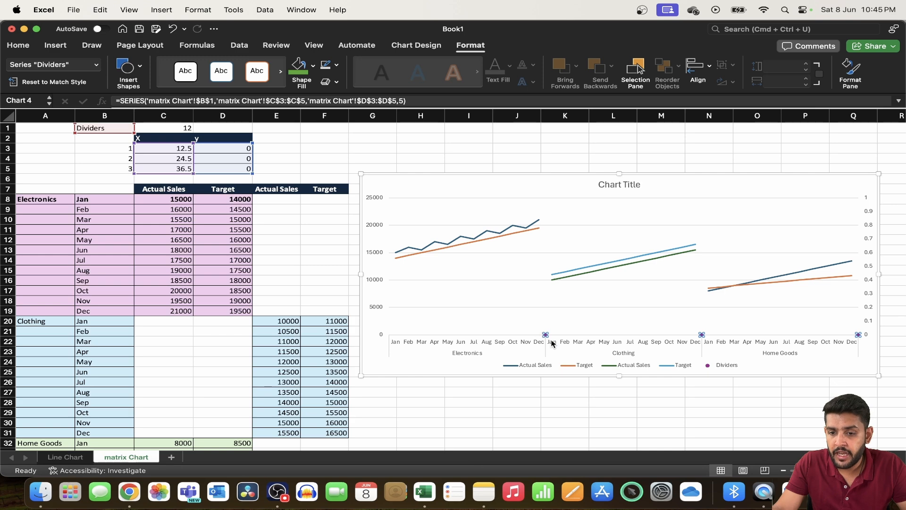
pyautogui.click(97, 64)
pyautogui.click(96, 69)
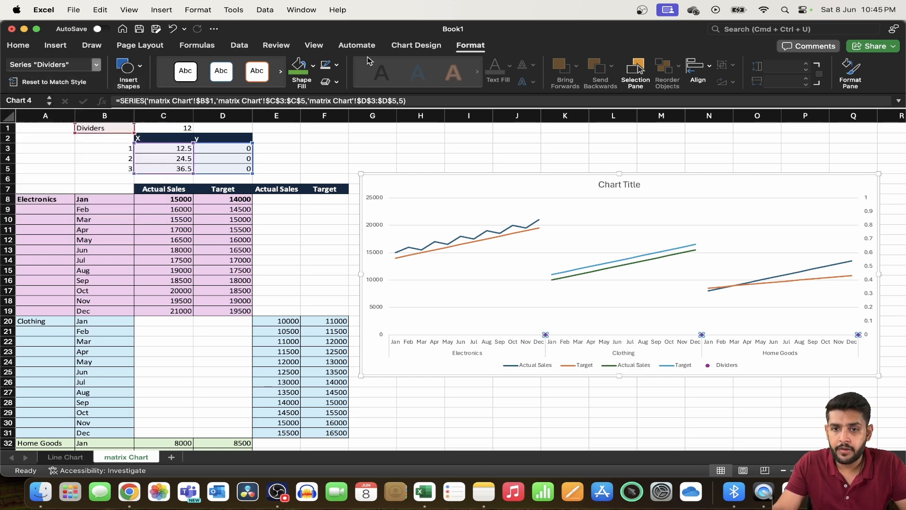
pyautogui.click(416, 45)
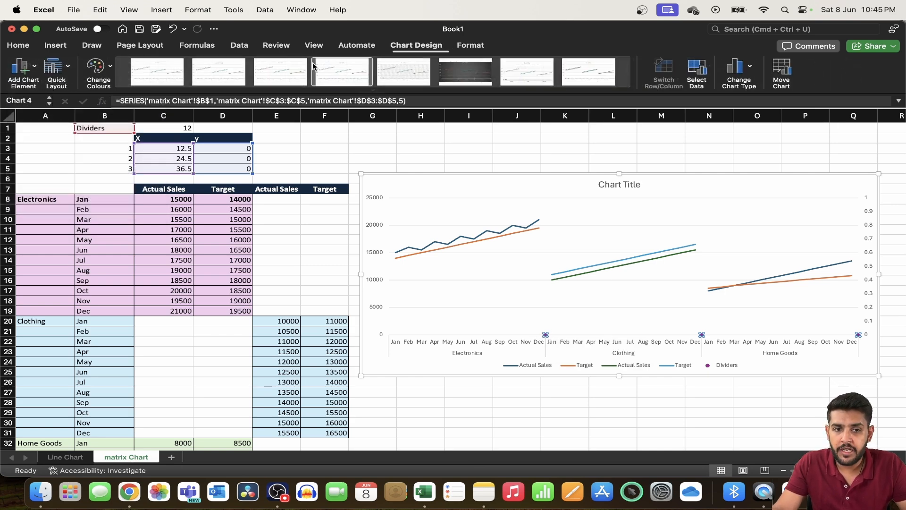
pyautogui.click(21, 70)
pyautogui.moveTo(45, 148)
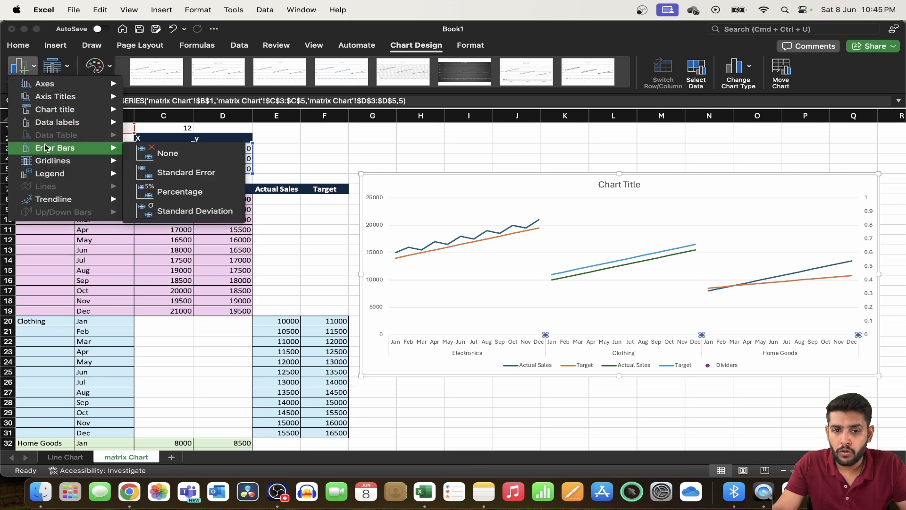
pyautogui.click(186, 174)
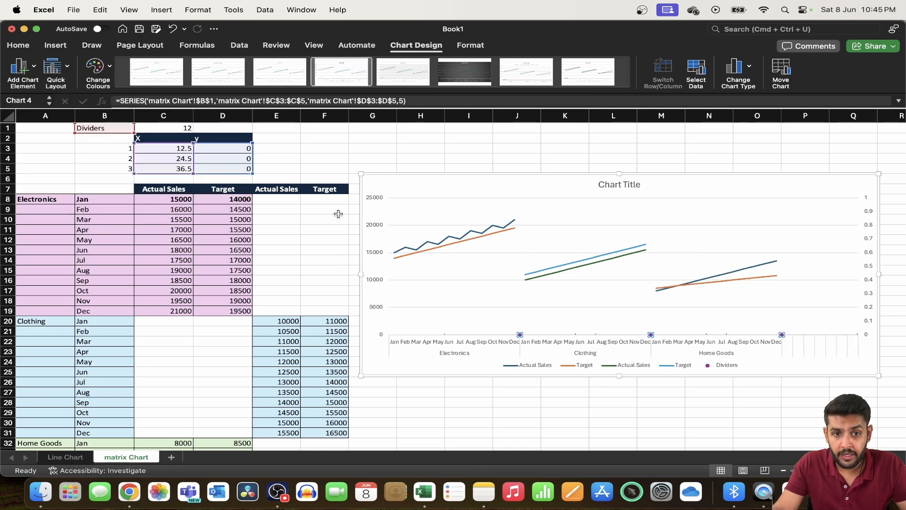
# Step: Select the Dividers series' X error bars and delete them from the chart
pyautogui.click(470, 45)
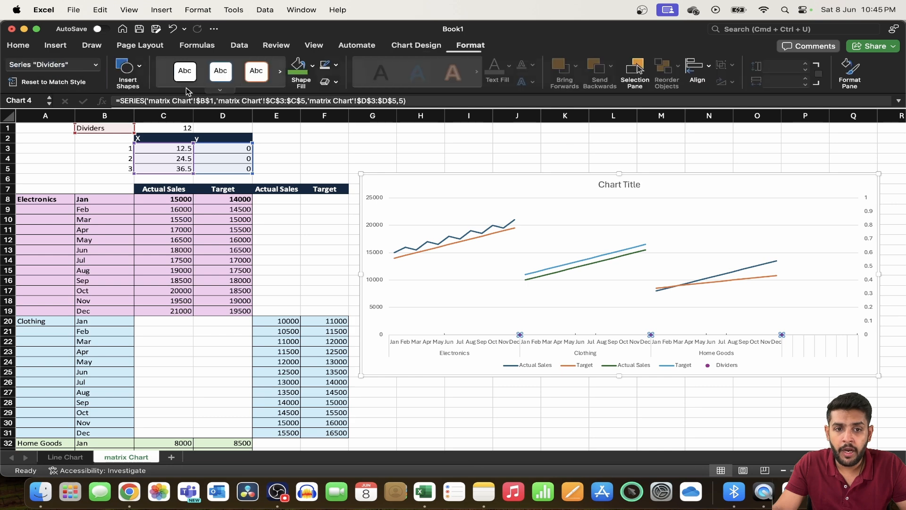
pyautogui.click(96, 65)
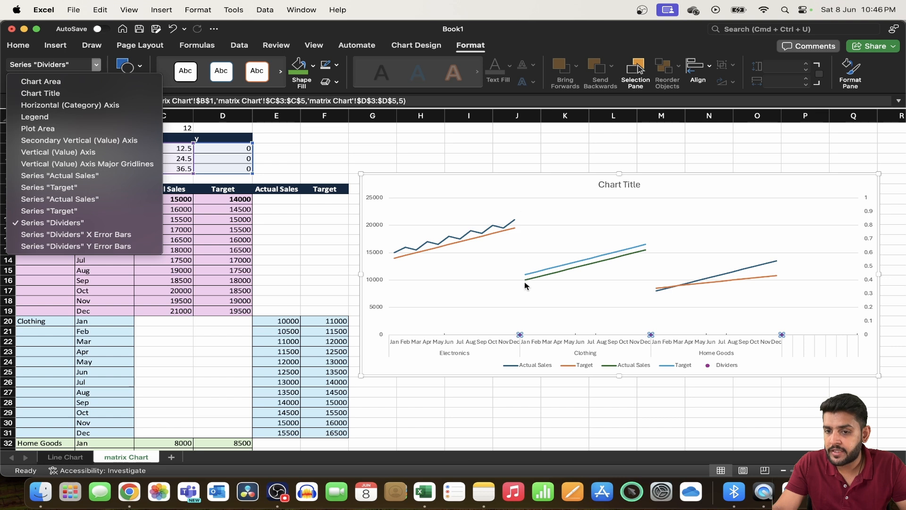
pyautogui.click(113, 234)
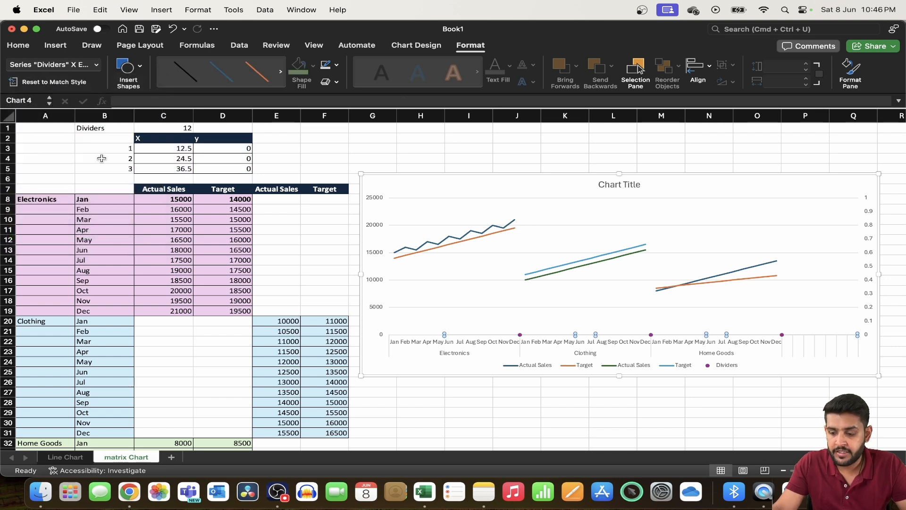
pyautogui.press('Delete')
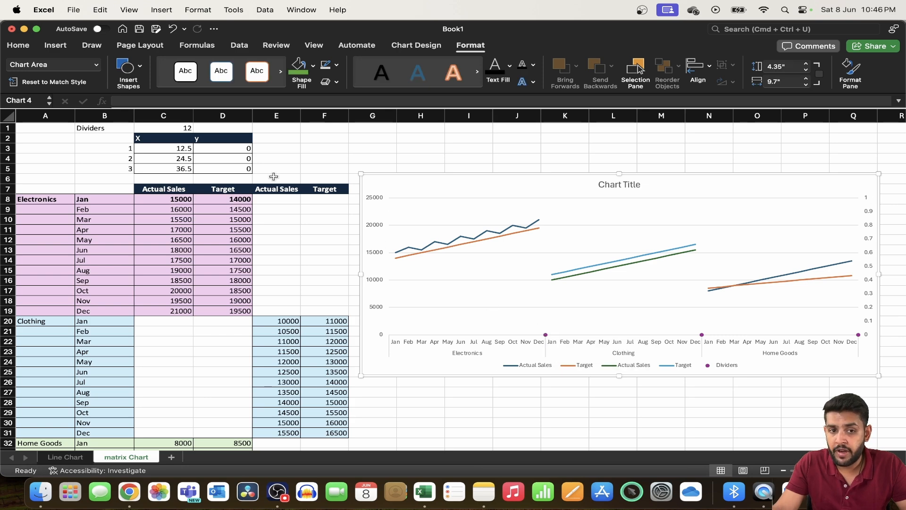
# Step: Set the Dividers series' Y error bars to the Plus direction with a fixed error amount of 1
pyautogui.click(96, 65)
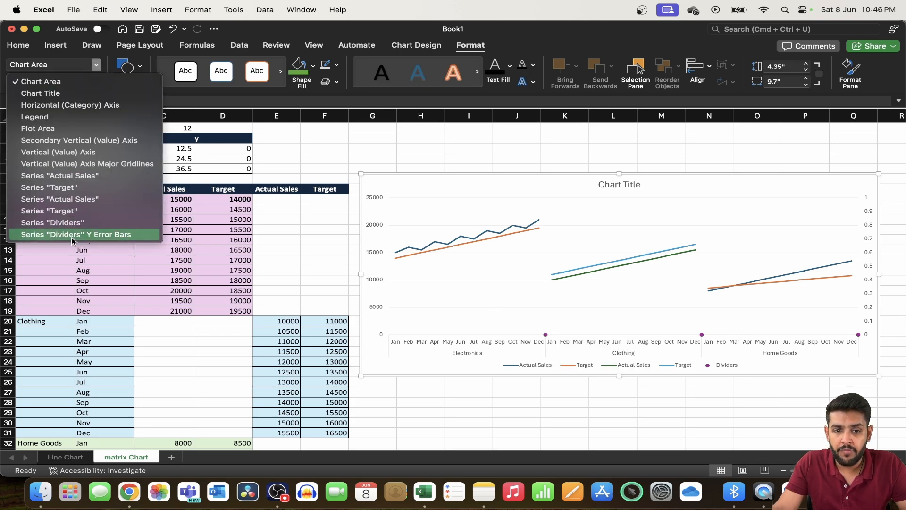
pyautogui.click(72, 236)
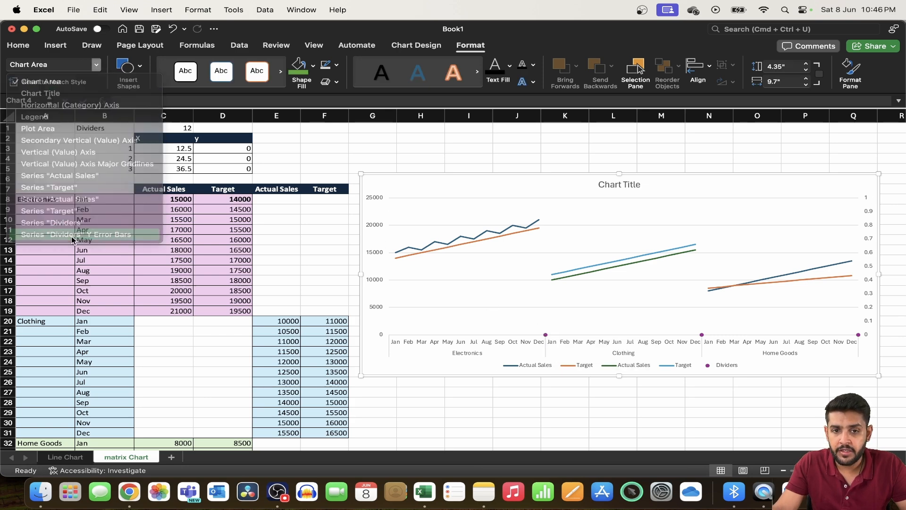
pyautogui.click(854, 81)
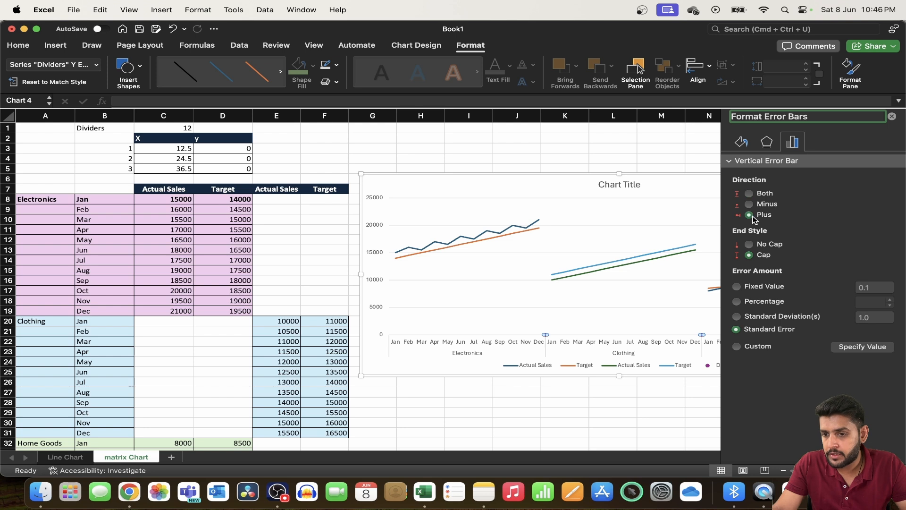
pyautogui.click(737, 286)
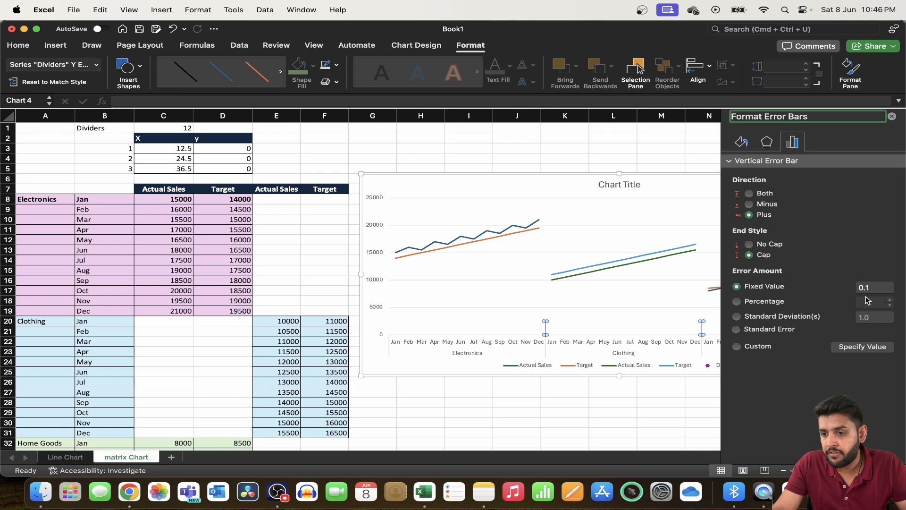
pyautogui.click(875, 289)
pyautogui.moveTo(874, 289); pyautogui.dragTo(834, 290)
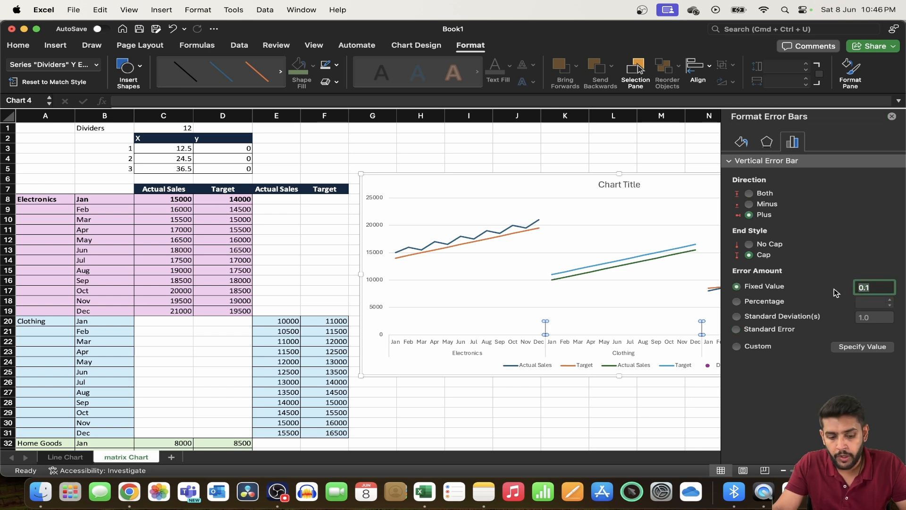
pyautogui.write('1')
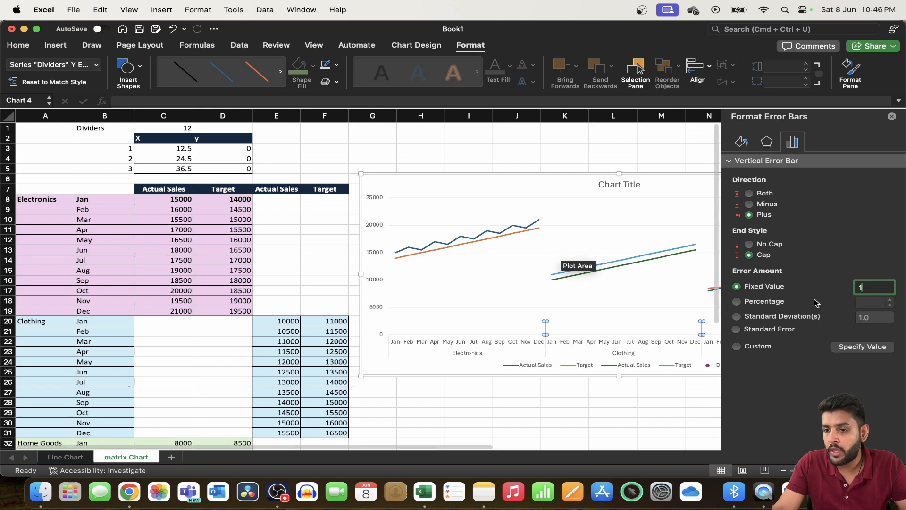
pyautogui.press('Return')
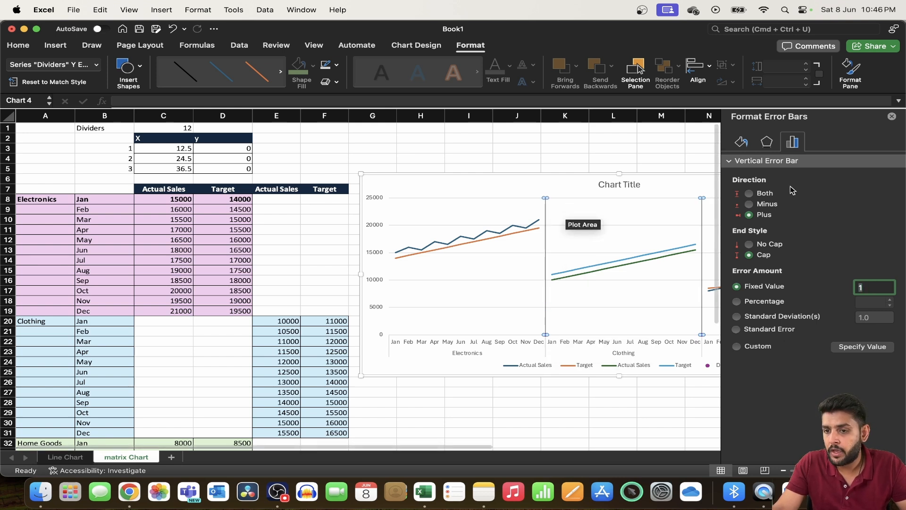
# Step: Format the Dividers series' Y error bars as a solid dark grey line
pyautogui.click(741, 141)
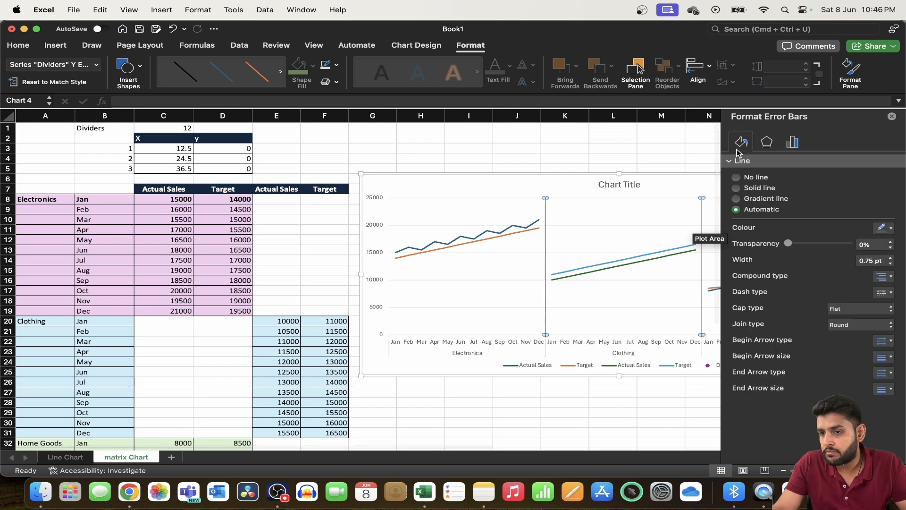
pyautogui.click(755, 189)
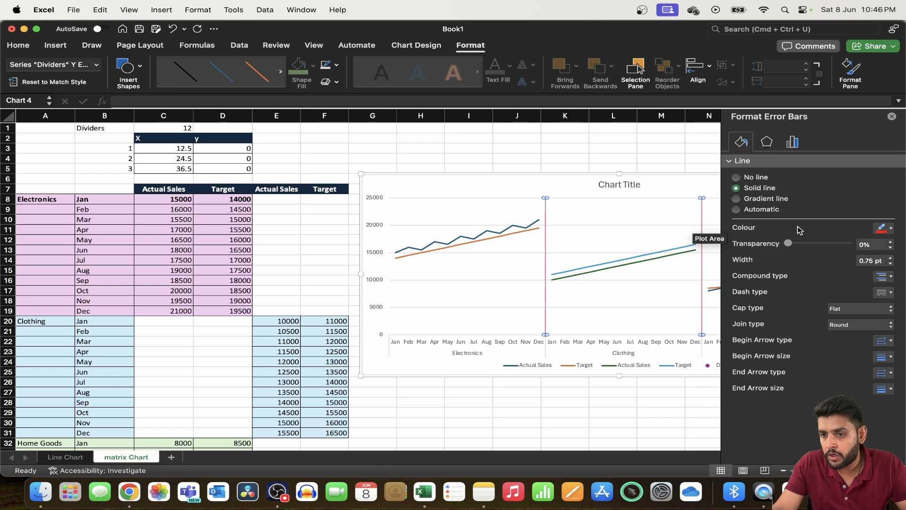
pyautogui.click(891, 229)
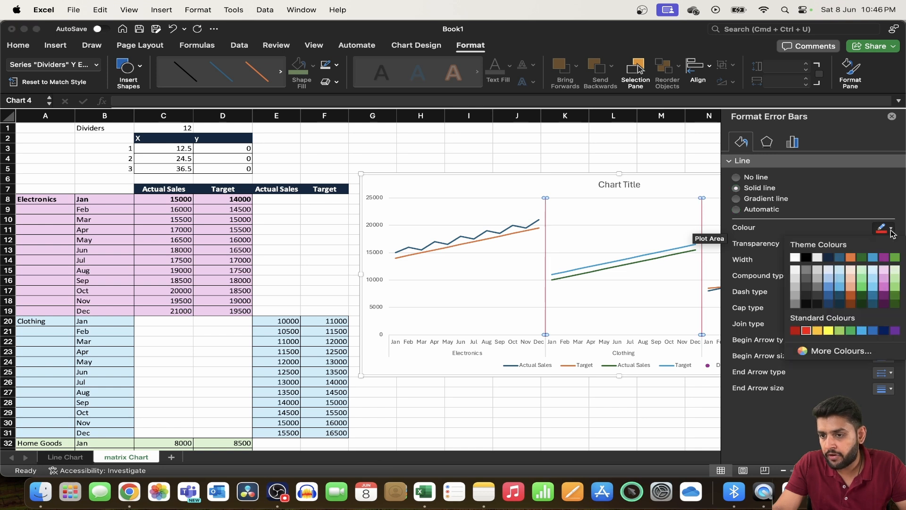
pyautogui.click(806, 285)
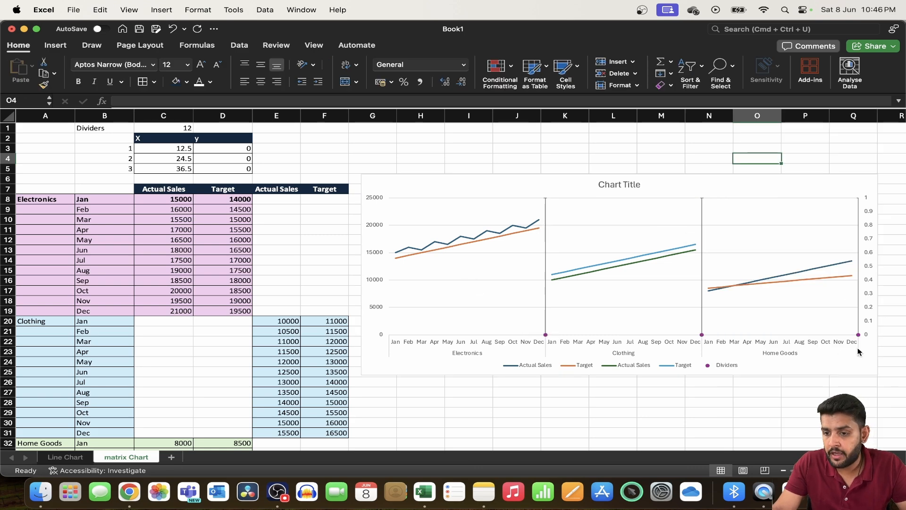
# Step: Hide the Dividers series' markers in the chart by setting them to No Fill and No Outline
pyautogui.click(703, 335)
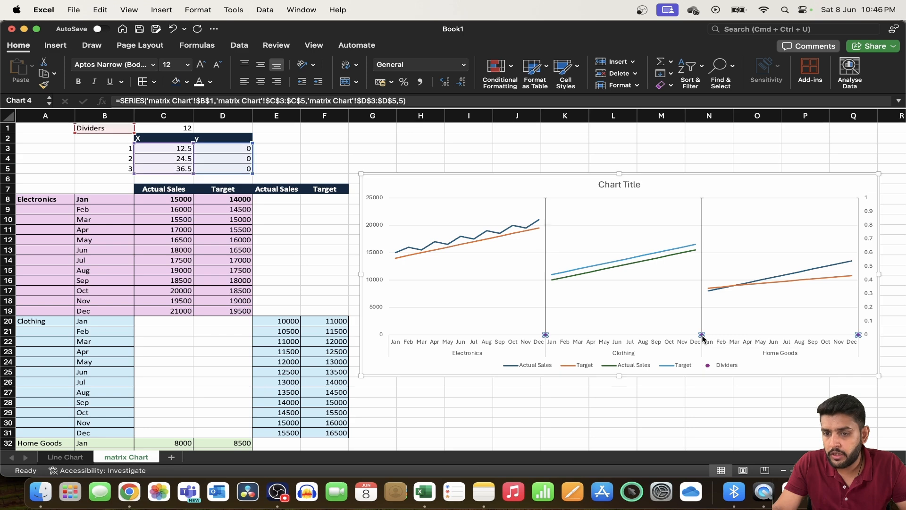
pyautogui.click(469, 46)
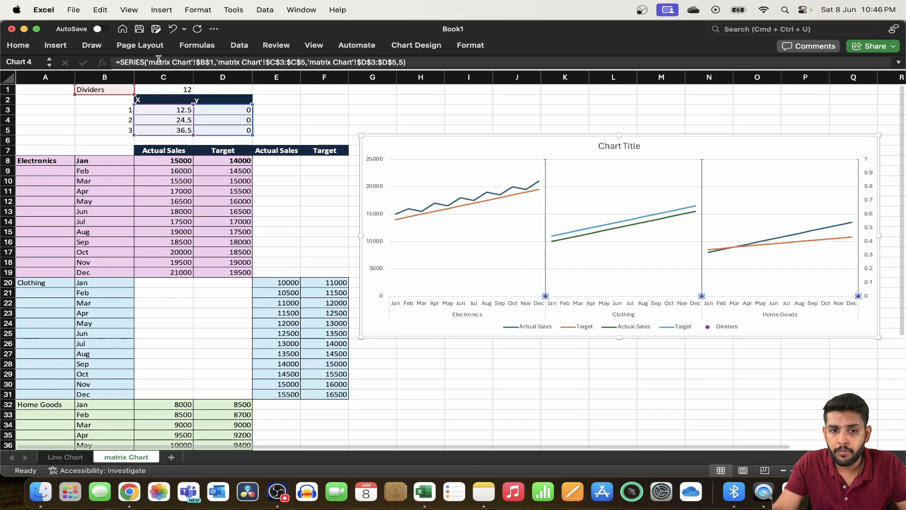
pyautogui.click(471, 48)
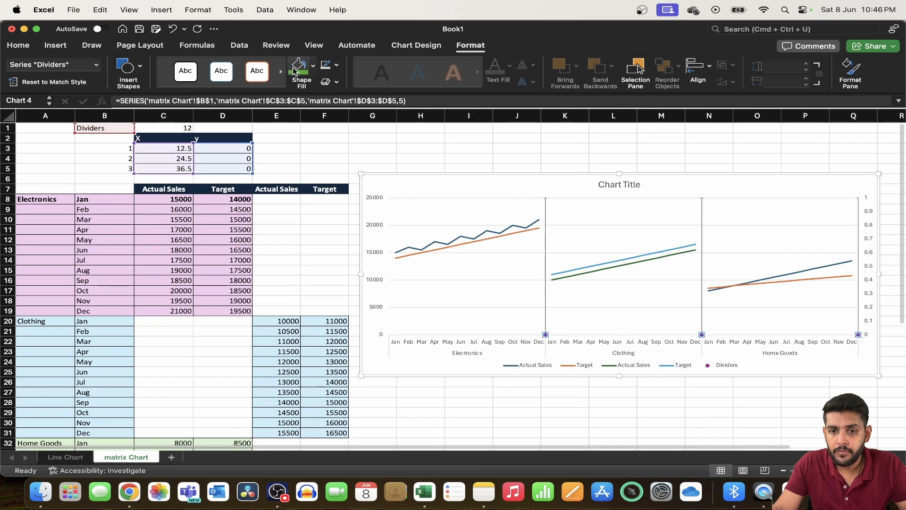
pyautogui.click(313, 66)
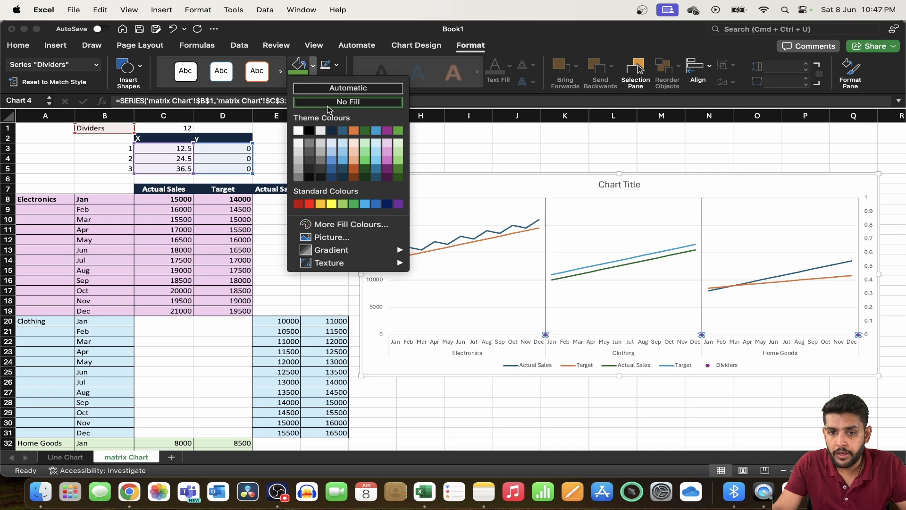
pyautogui.click(331, 101)
pyautogui.click(336, 65)
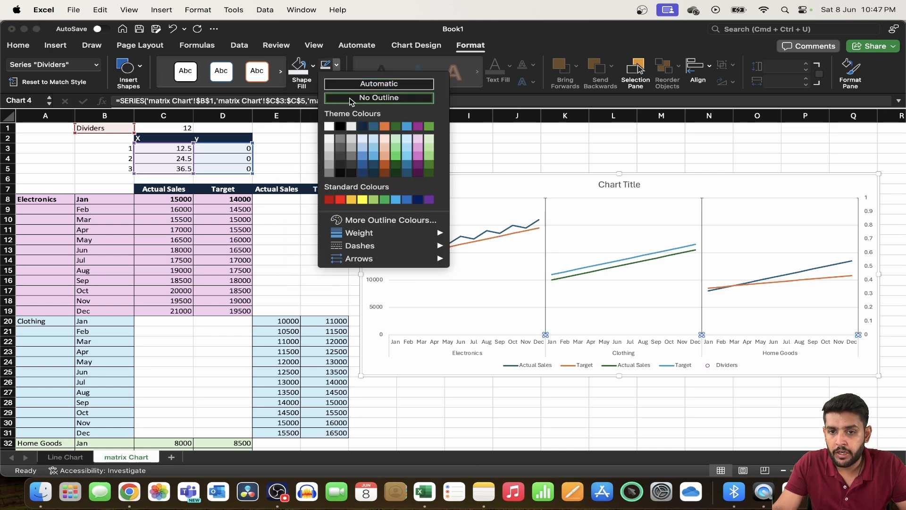
pyautogui.click(372, 97)
pyautogui.click(548, 161)
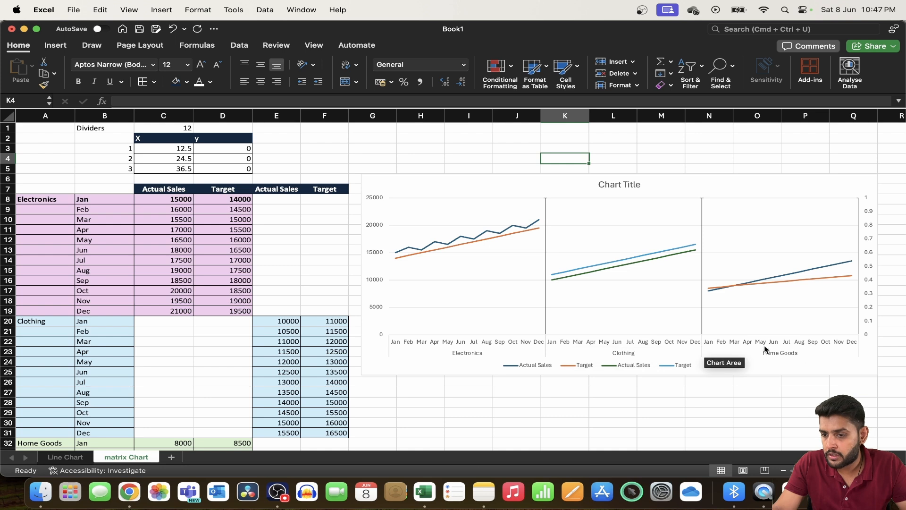
# Step: Hide the labels of the chart's secondary vertical axis by setting their label position to None
pyautogui.click(867, 272)
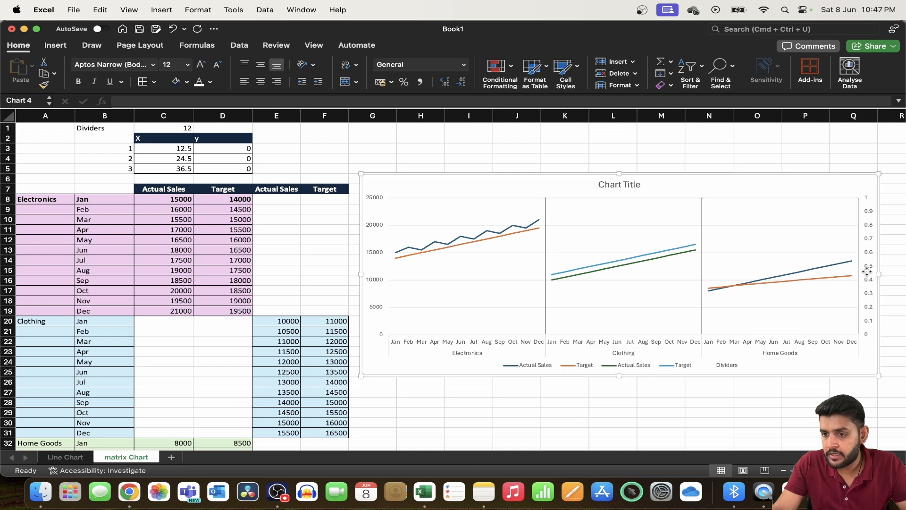
pyautogui.click(870, 225)
pyautogui.doubleClick(869, 254)
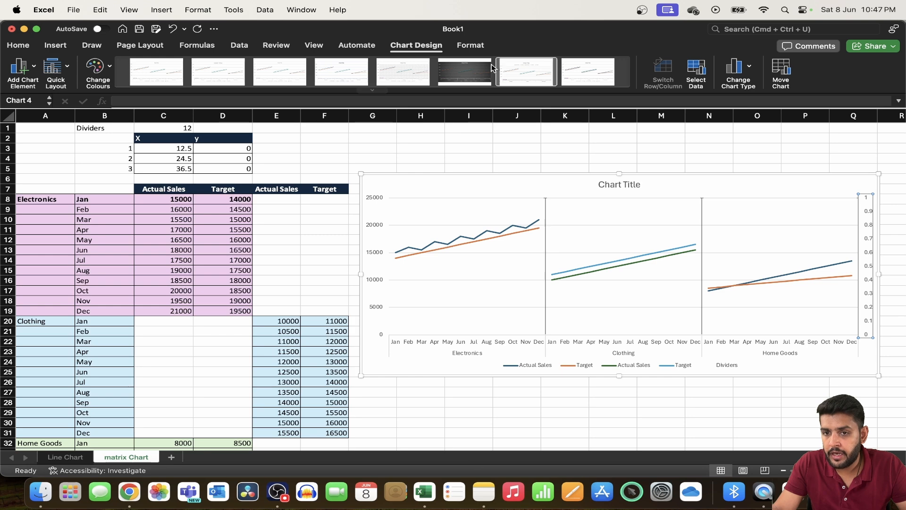
pyautogui.click(469, 45)
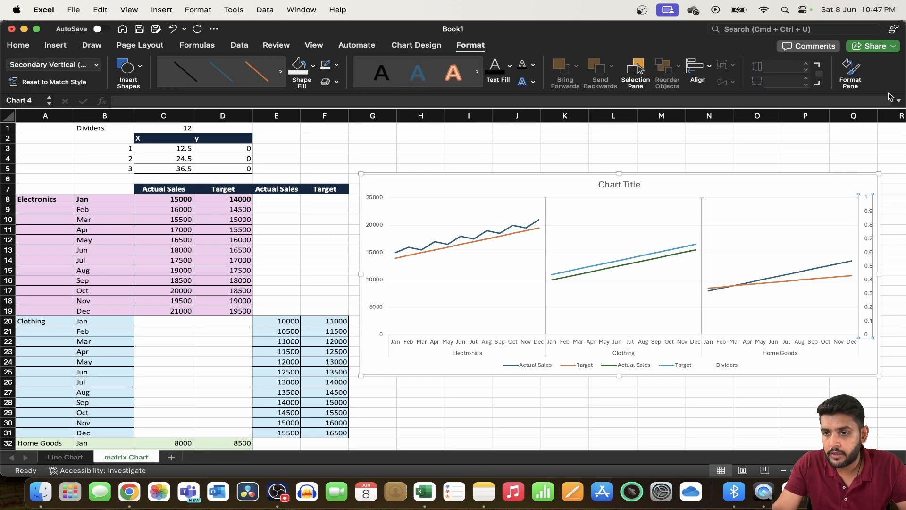
pyautogui.click(856, 75)
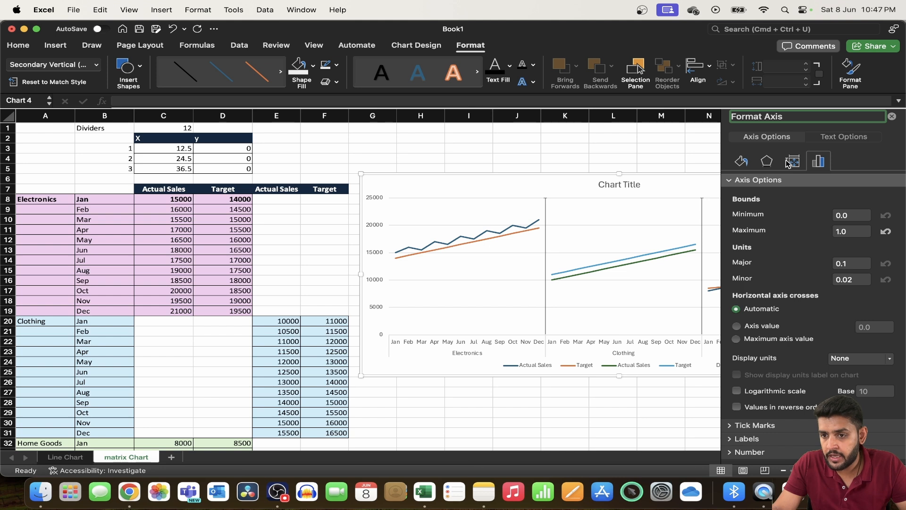
pyautogui.click(750, 438)
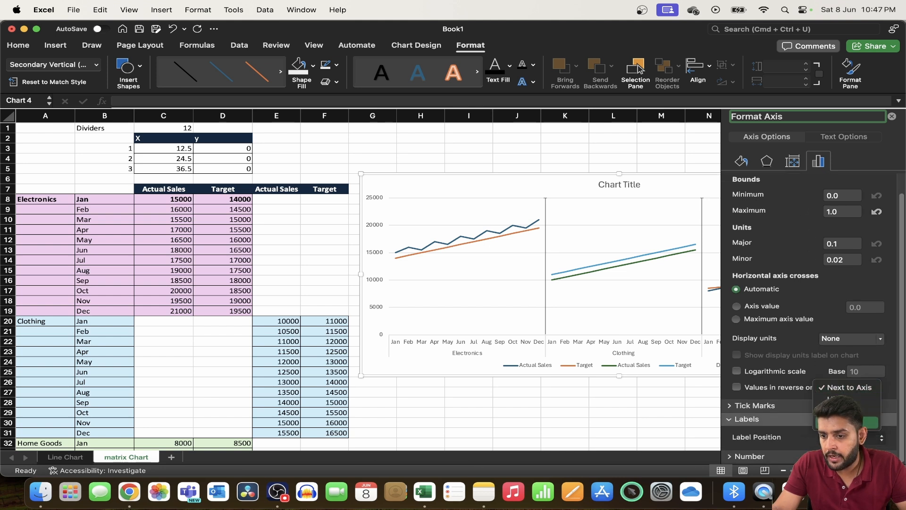
pyautogui.click(847, 474)
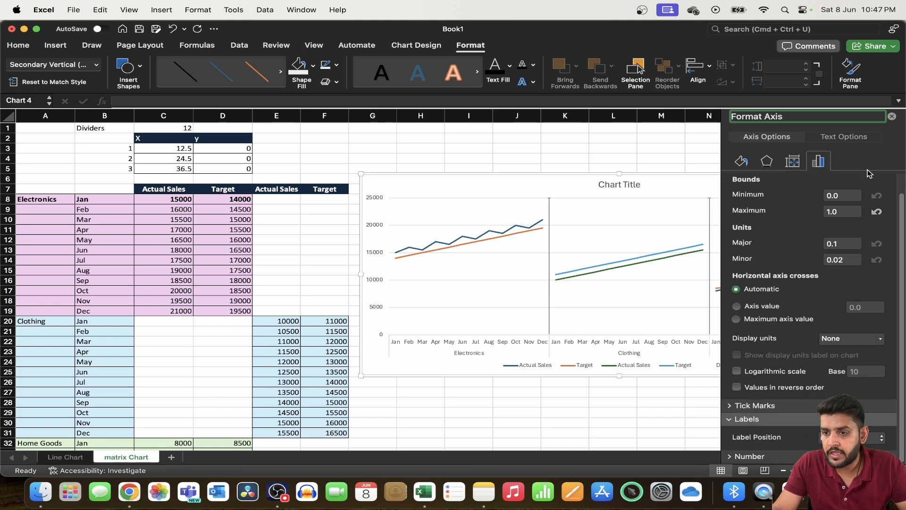
pyautogui.click(892, 116)
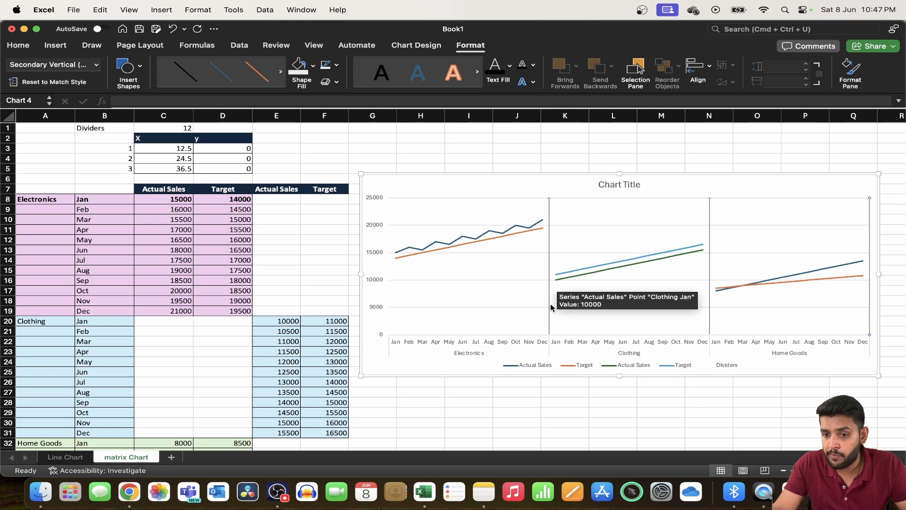
# Step: Format the chart's horizontal category axis with no fill and a solid dark grey line
pyautogui.click(498, 347)
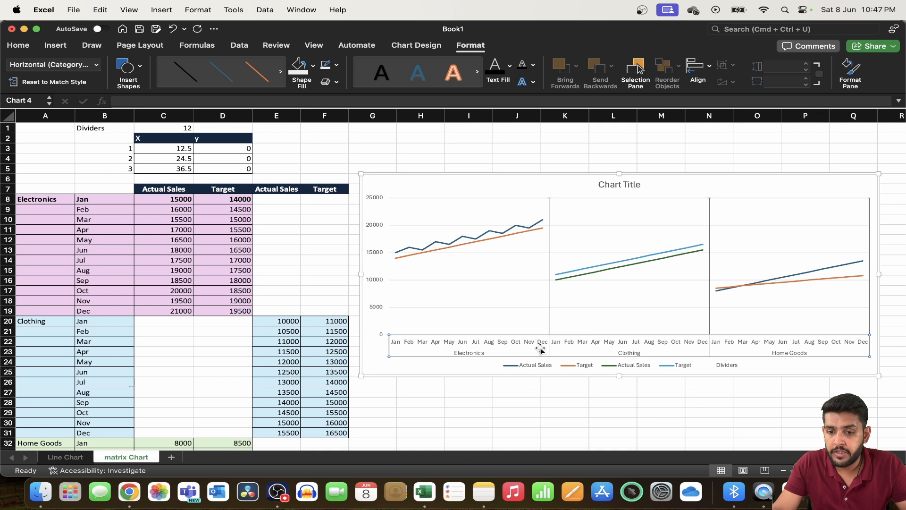
pyautogui.doubleClick(503, 348)
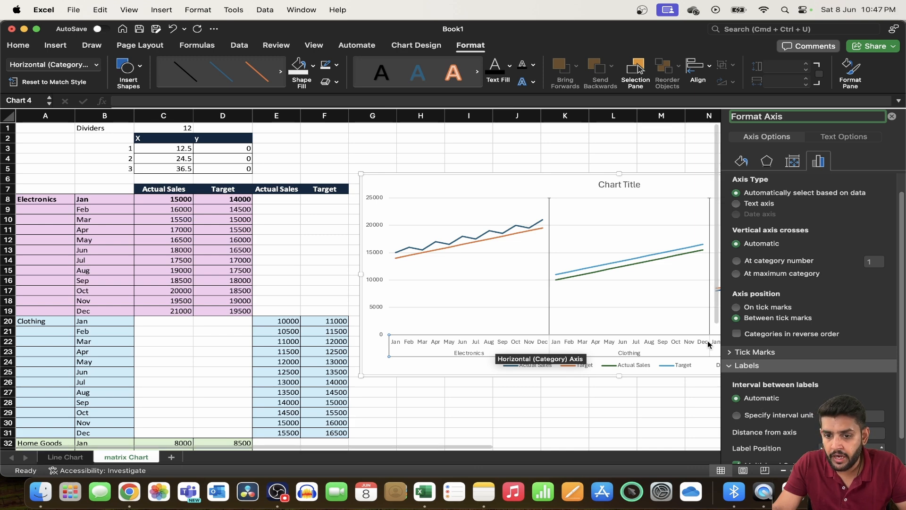
pyautogui.click(742, 162)
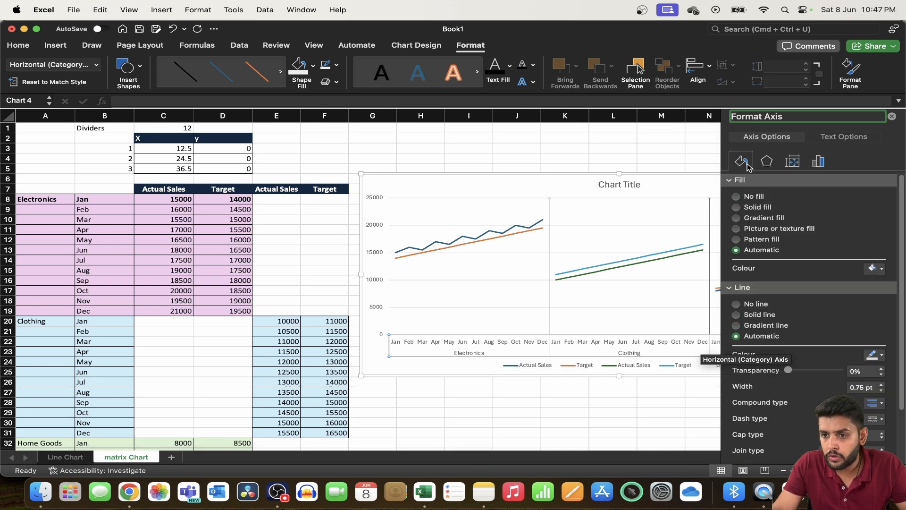
pyautogui.click(752, 207)
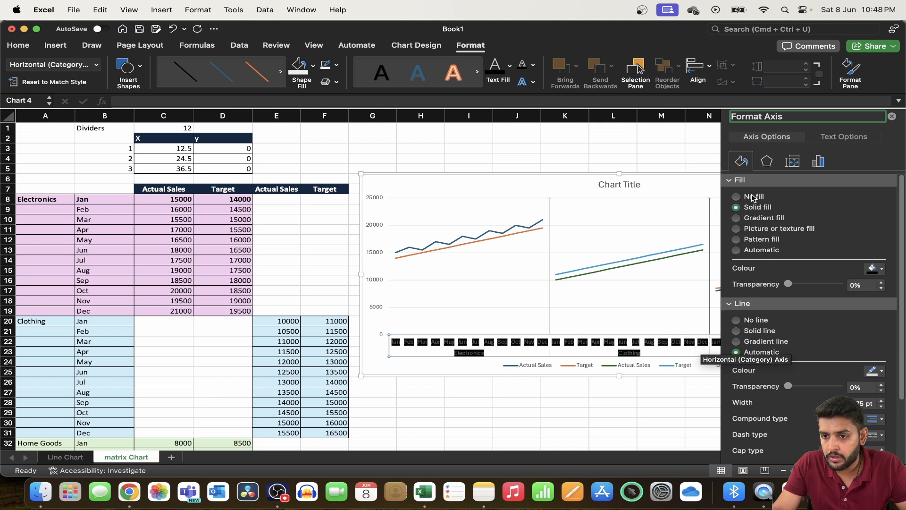
pyautogui.click(752, 197)
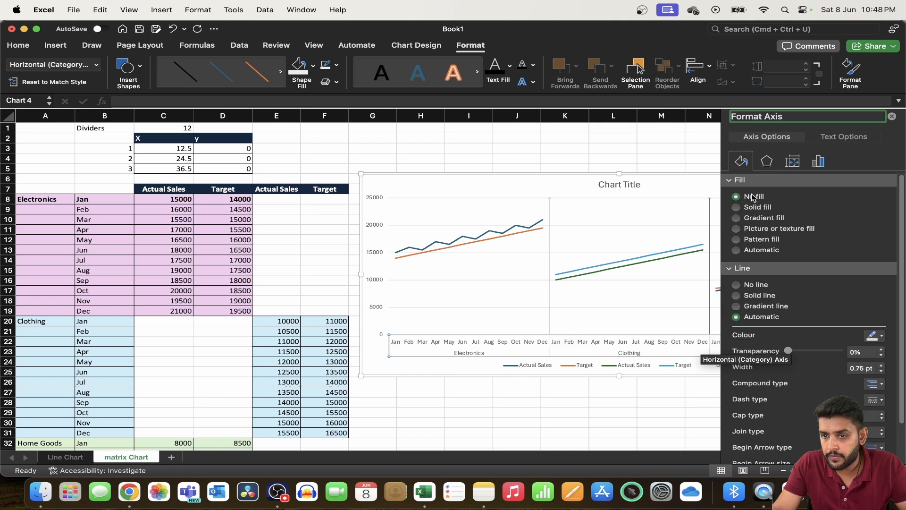
pyautogui.click(761, 296)
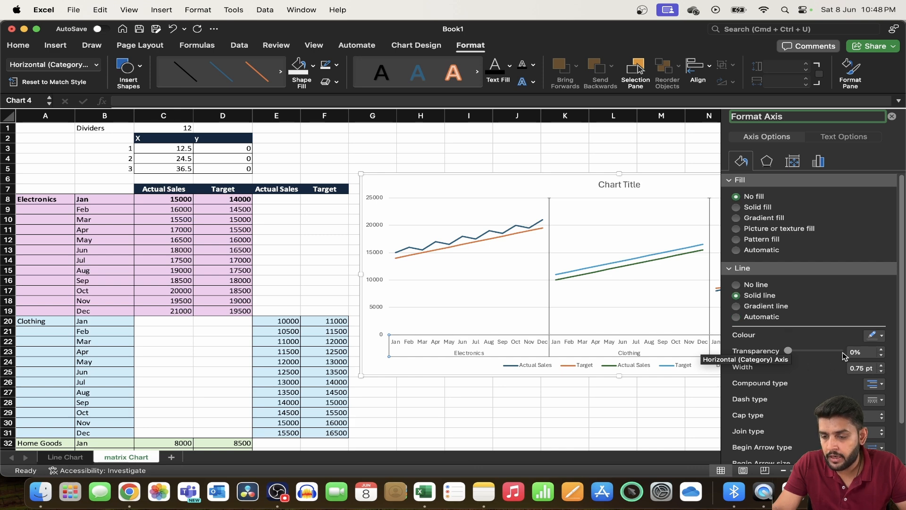
pyautogui.click(876, 336)
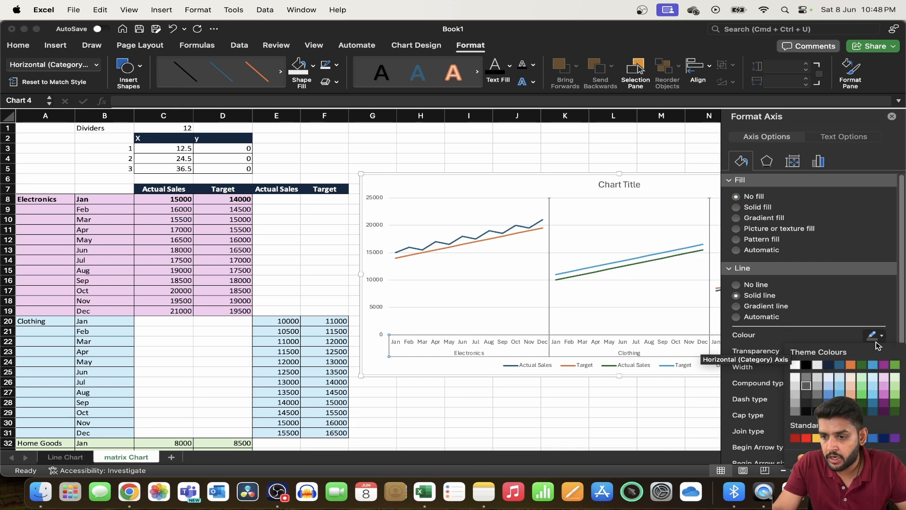
pyautogui.click(807, 389)
pyautogui.click(583, 161)
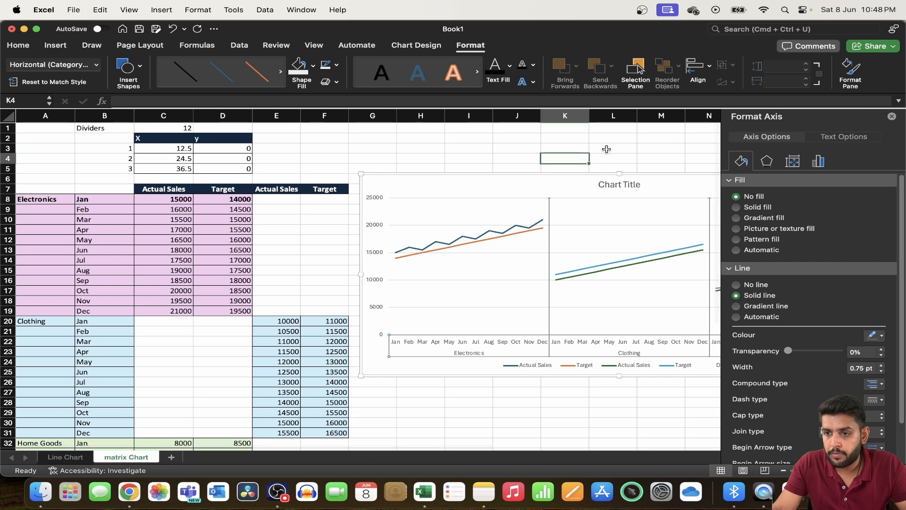
pyautogui.click(894, 116)
pyautogui.click(557, 402)
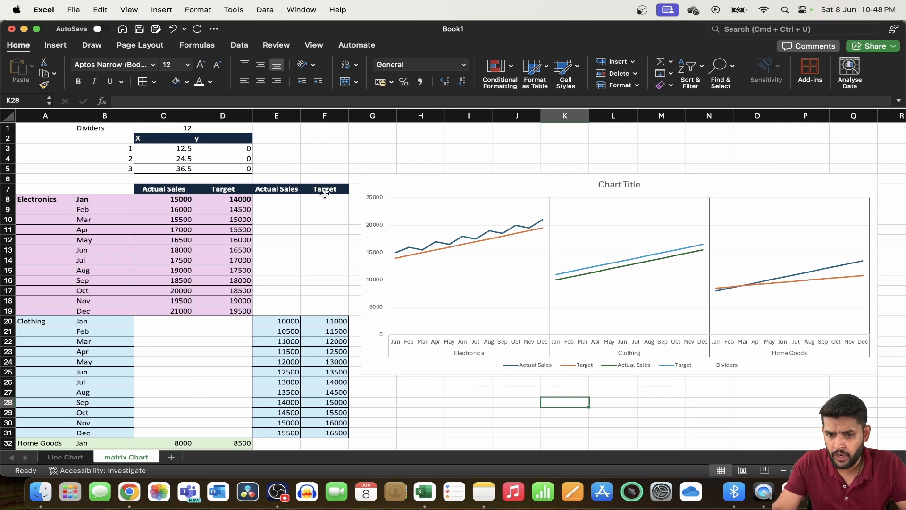
# Step: Delete the duplicate green Actual Sales entry from the chart legend
pyautogui.click(628, 368)
pyautogui.click(627, 368)
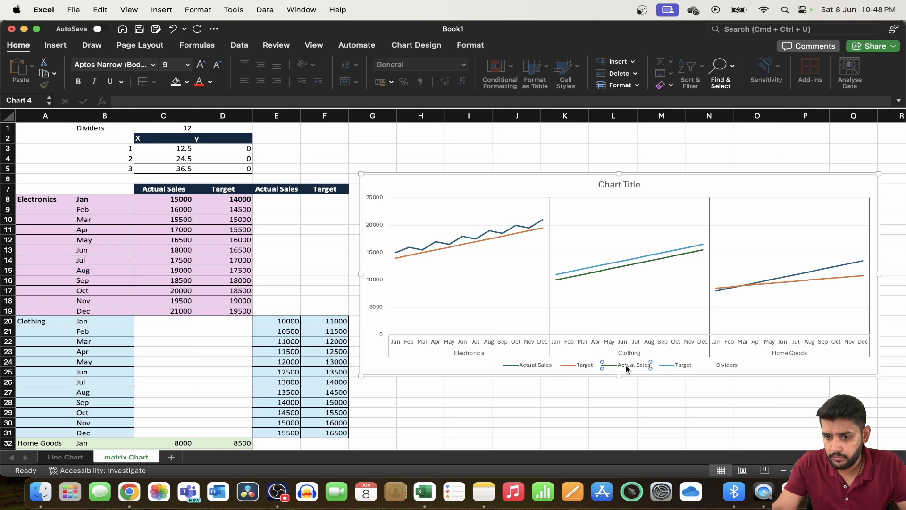
pyautogui.press('Delete')
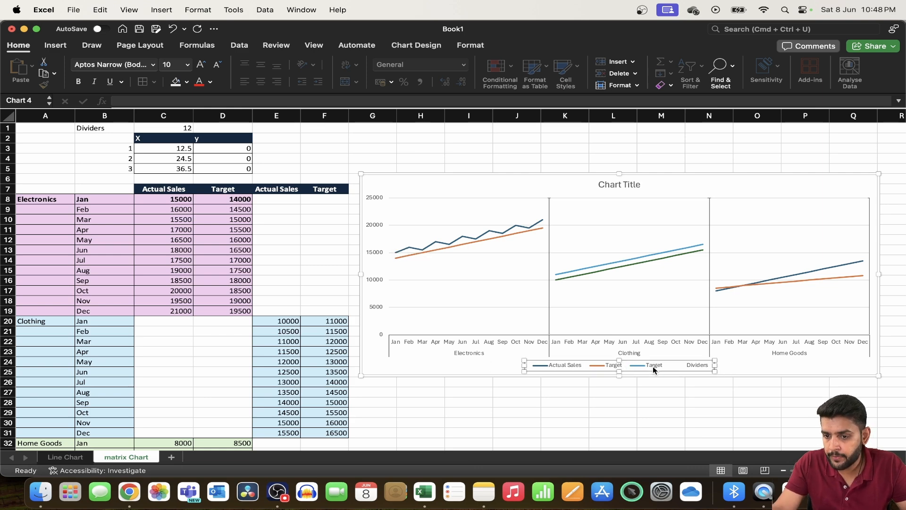
# Step: Delete the duplicate blue Target entry and the Dividers entry from the chart legend
pyautogui.doubleClick(654, 368)
pyautogui.click(654, 367)
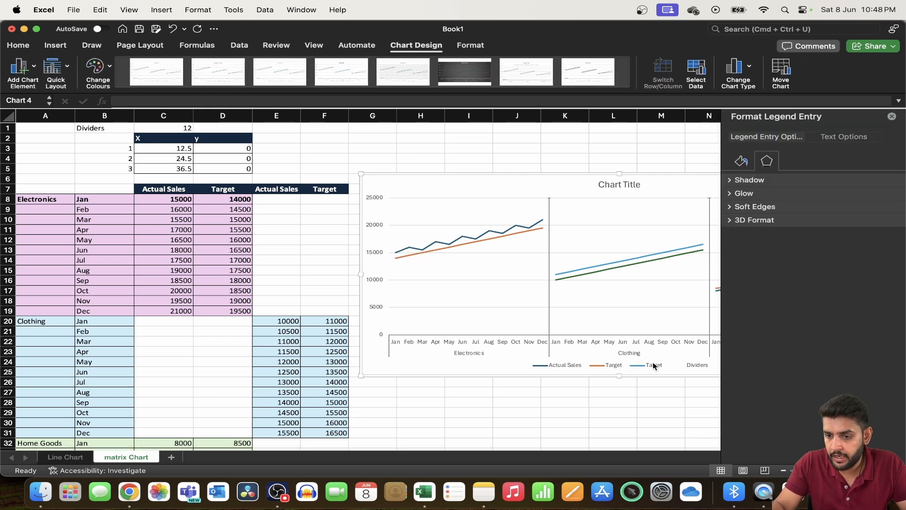
pyautogui.press('Delete')
pyautogui.click(653, 362)
pyautogui.click(679, 365)
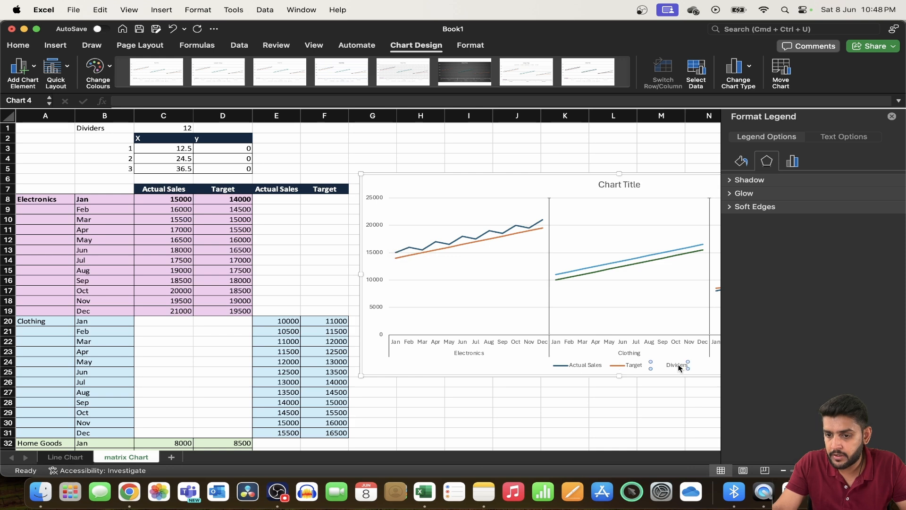
pyautogui.press('Delete')
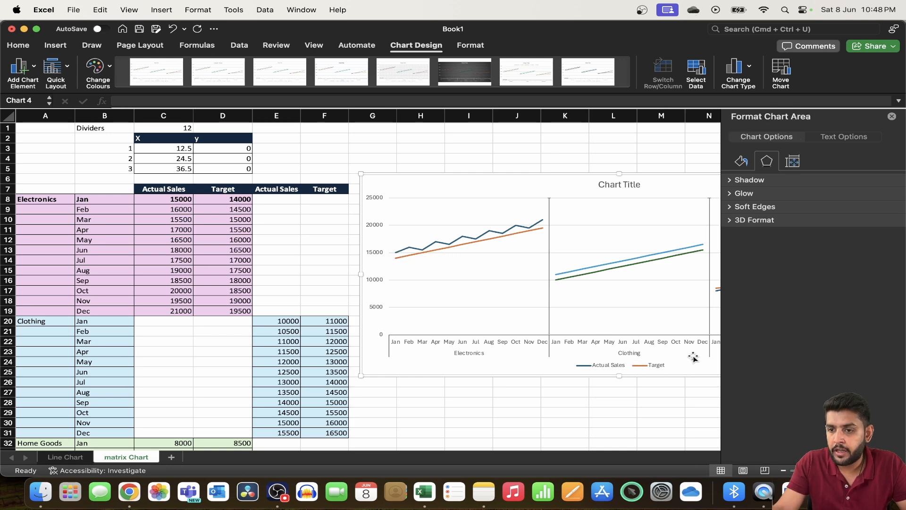
pyautogui.click(891, 117)
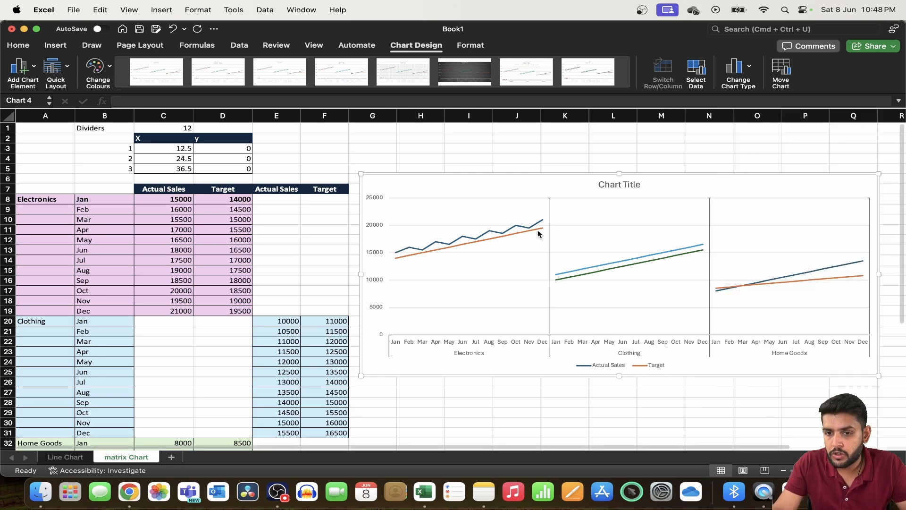
# Step: Set the line colour of the Actual Sales series in the Electronics and Home Goods panels to the light green theme colour
pyautogui.click(479, 226)
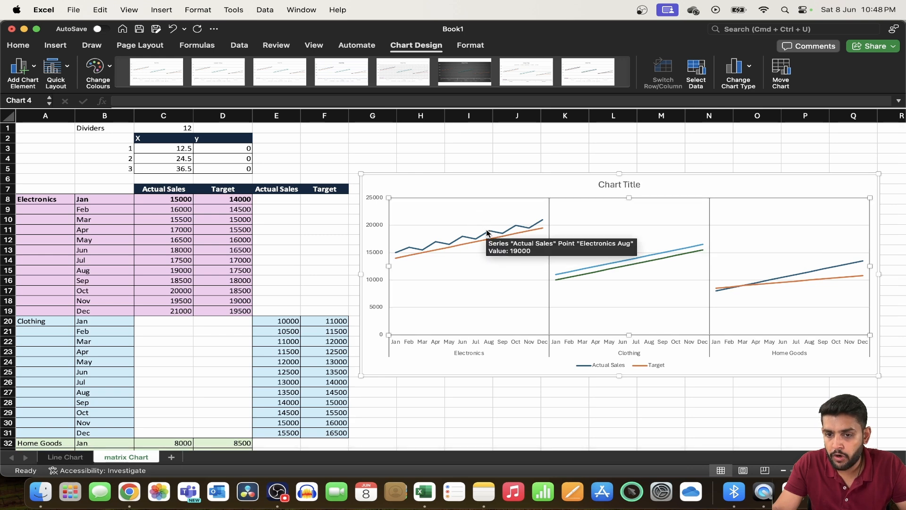
pyautogui.click(487, 233)
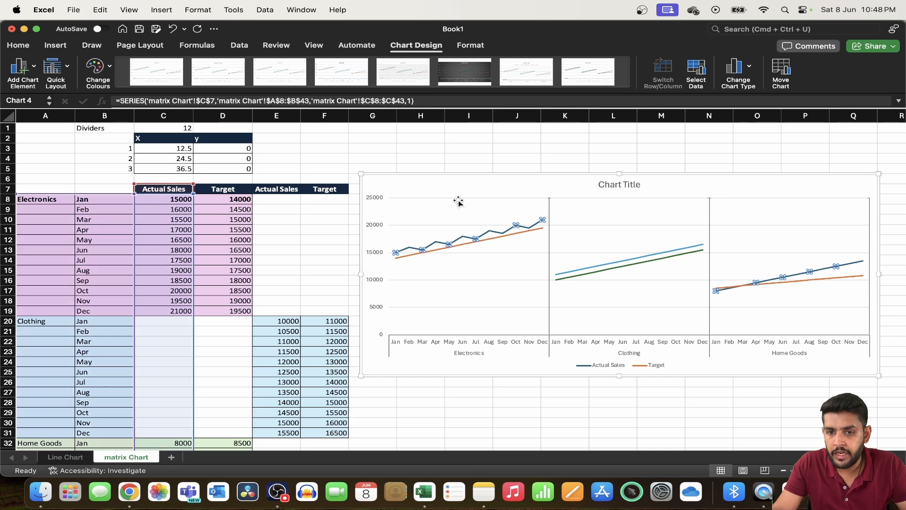
pyautogui.click(460, 47)
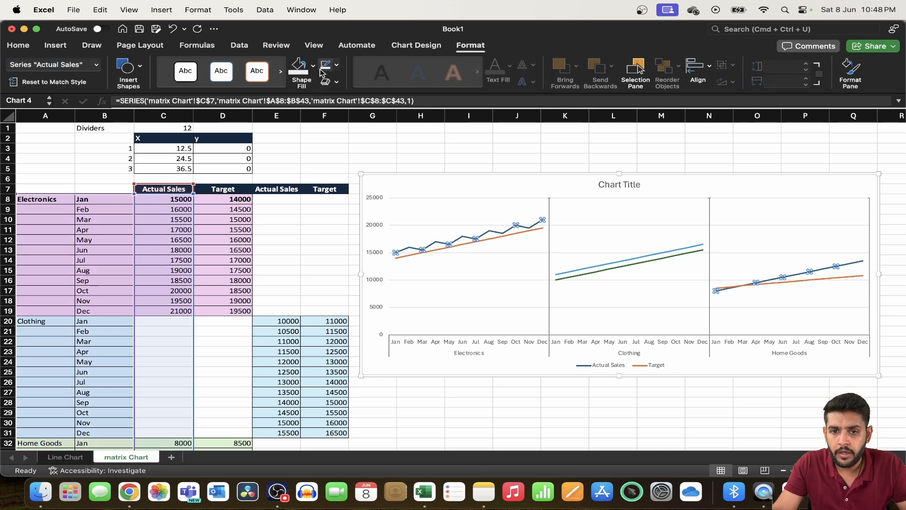
pyautogui.click(337, 65)
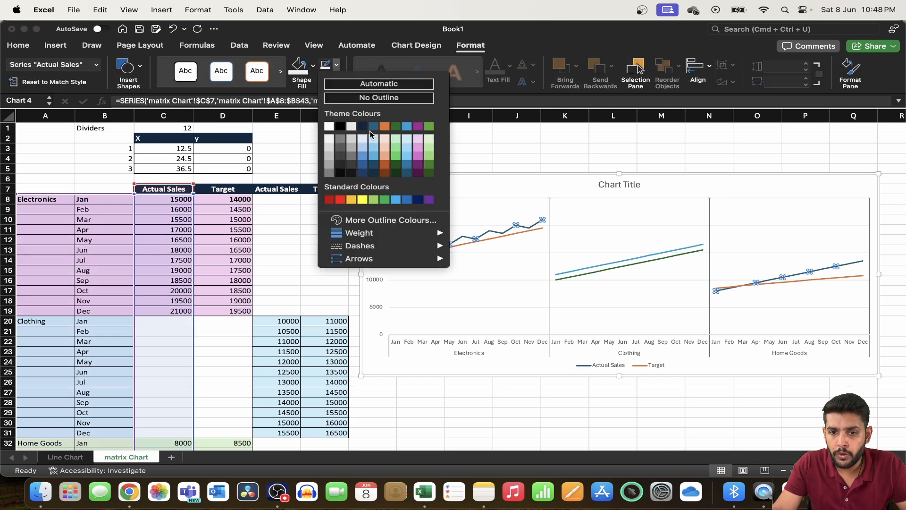
pyautogui.click(429, 127)
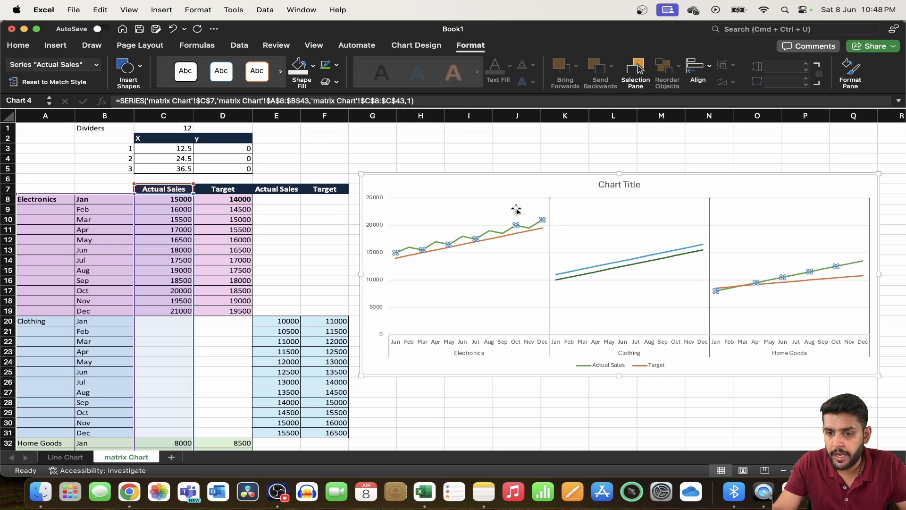
# Step: Set the line colour of the Target series in the Electronics and Home Goods panels to standard red
pyautogui.click(526, 233)
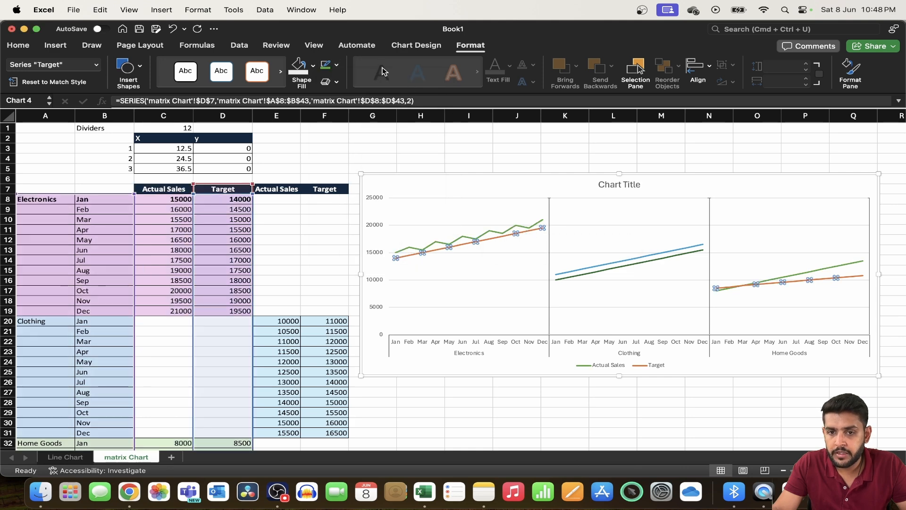
pyautogui.click(336, 66)
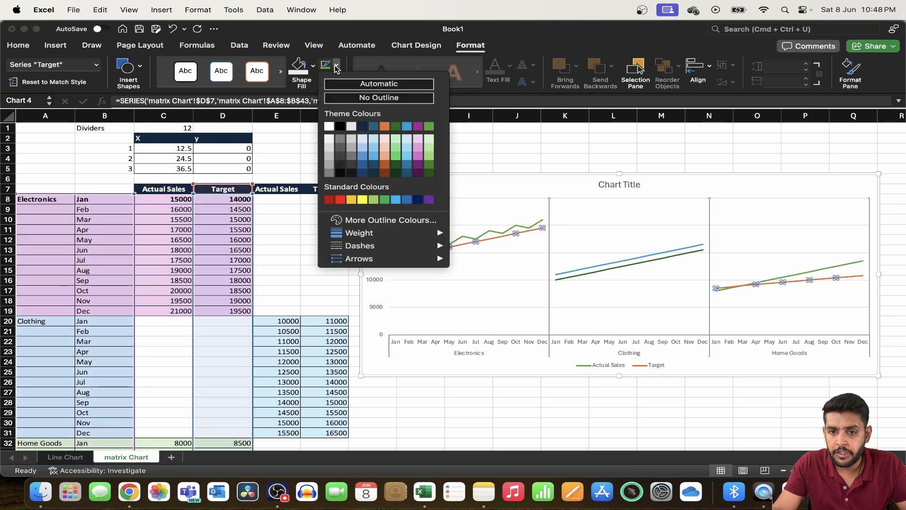
pyautogui.click(340, 200)
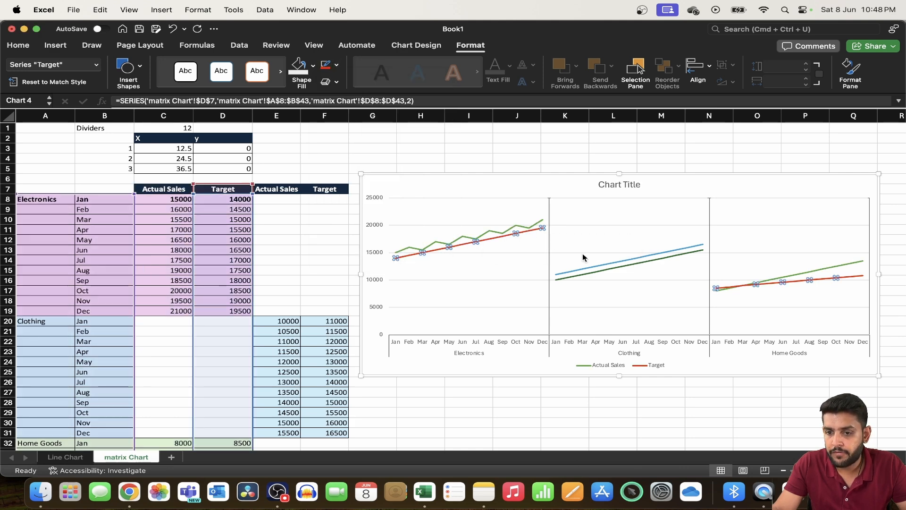
# Step: Set the Clothing panel's blue Target line to the light green theme colour
pyautogui.click(607, 265)
pyautogui.click(336, 65)
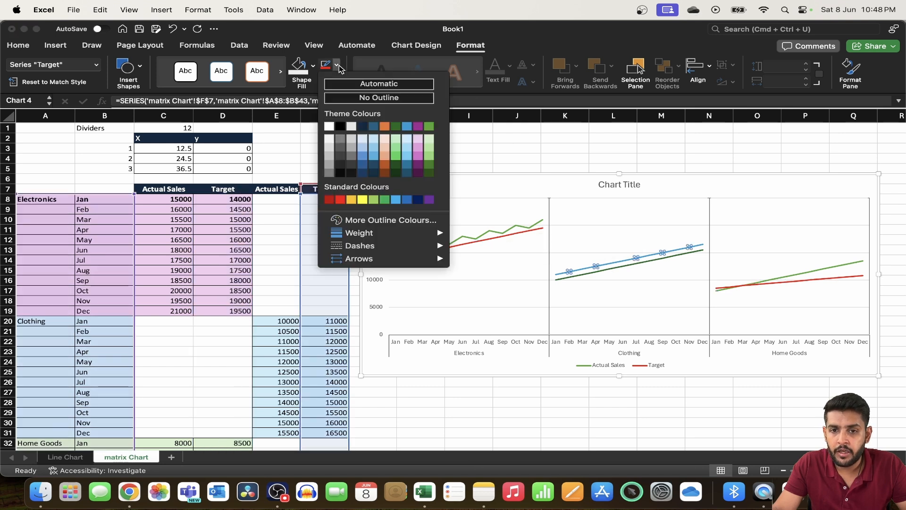
pyautogui.click(429, 127)
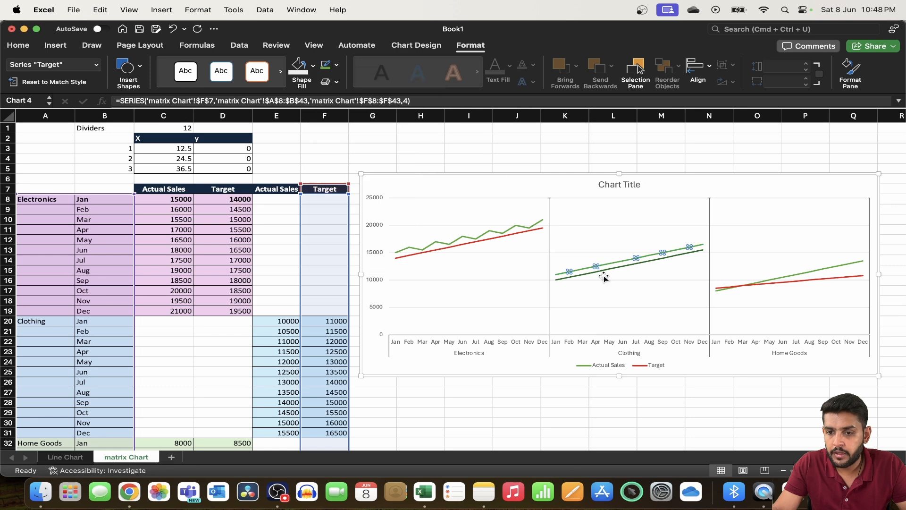
# Step: Recolour the Clothing panel's Target line standard red to match the other panels
pyautogui.click(615, 267)
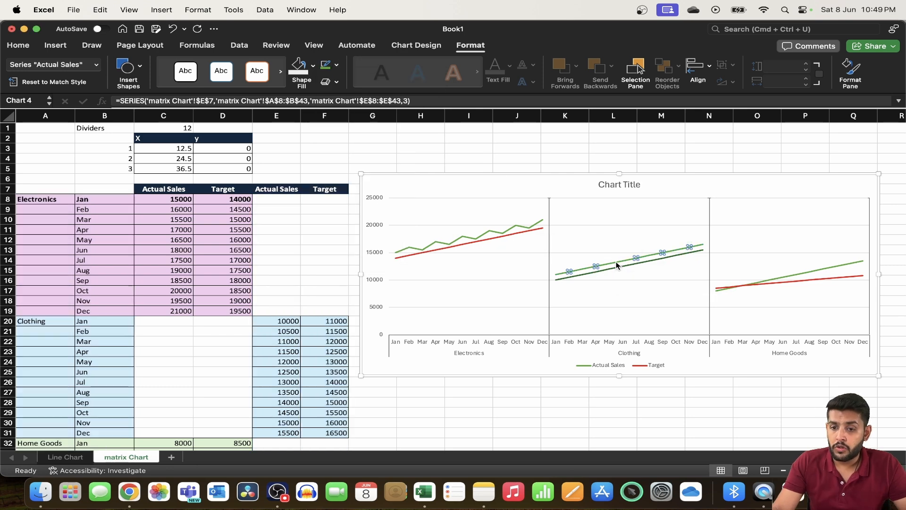
pyautogui.click(620, 261)
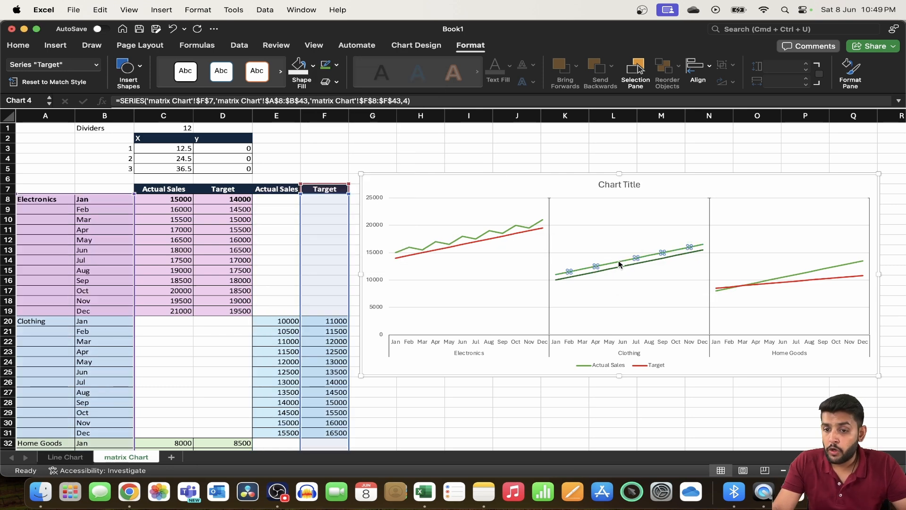
pyautogui.click(337, 66)
pyautogui.click(341, 199)
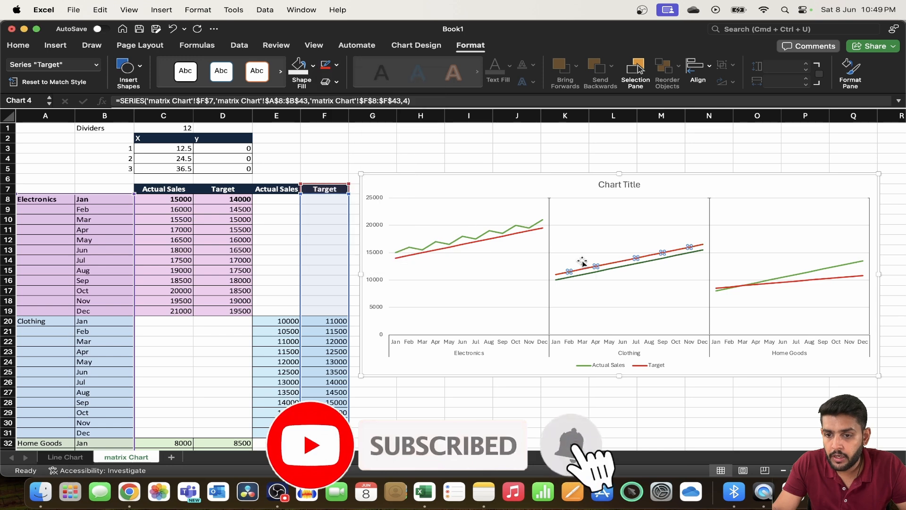
# Step: Recolour the Clothing panel's dark green Actual Sales line with the light green theme colour and deselect the chart
pyautogui.click(613, 269)
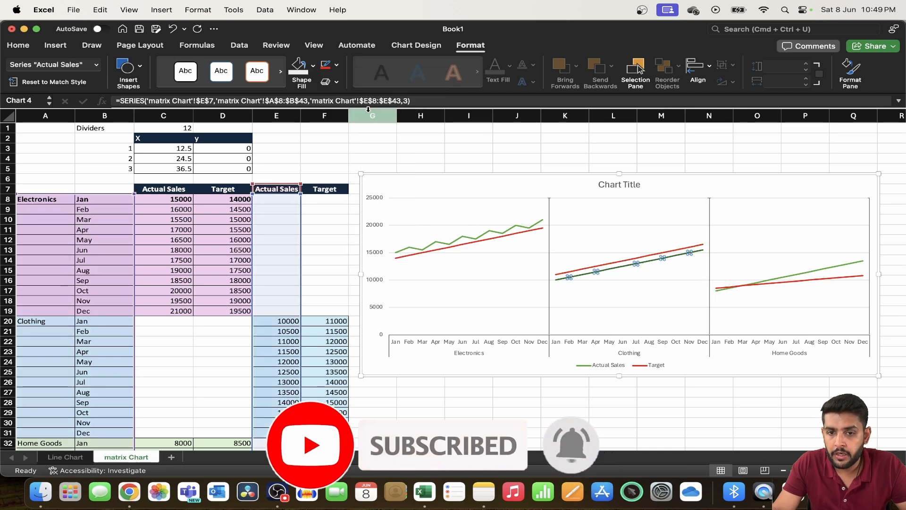
pyautogui.click(337, 66)
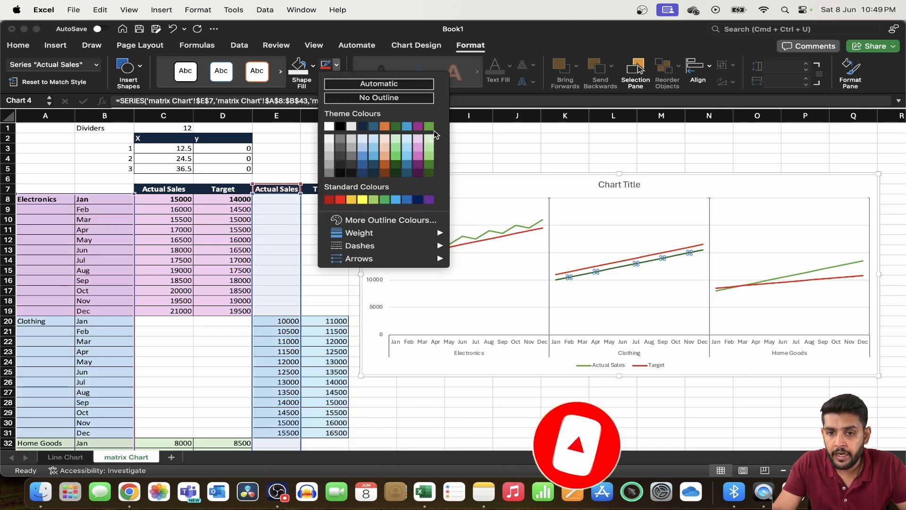
pyautogui.click(553, 148)
pyautogui.click(559, 149)
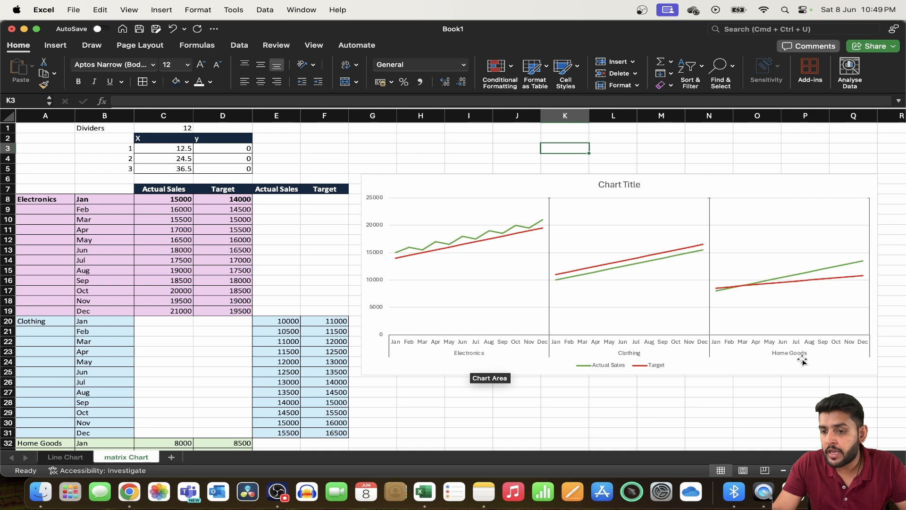
# Step: Replace the chart's placeholder title with "Sales vs Target By Category" and close the formatting options
pyautogui.moveTo(860, 264)
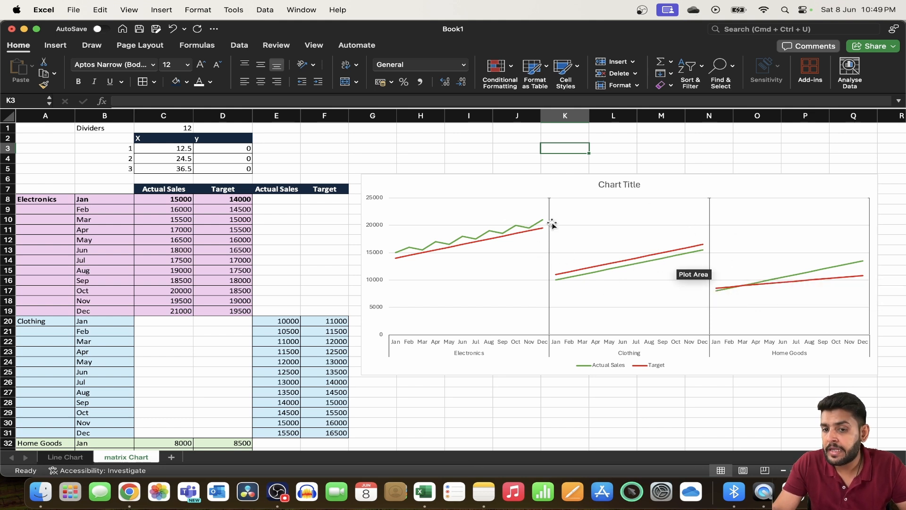
pyautogui.doubleClick(609, 187)
pyautogui.tripleClick(609, 189)
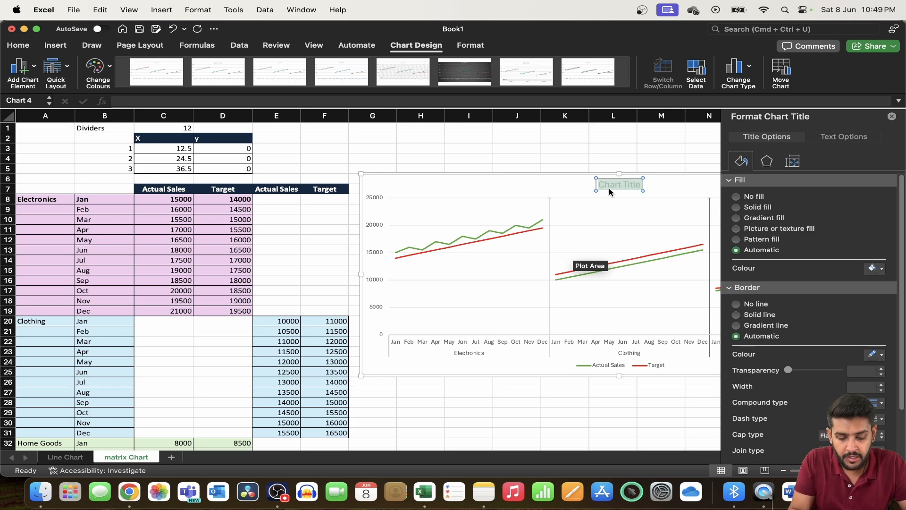
pyautogui.write('Sale')
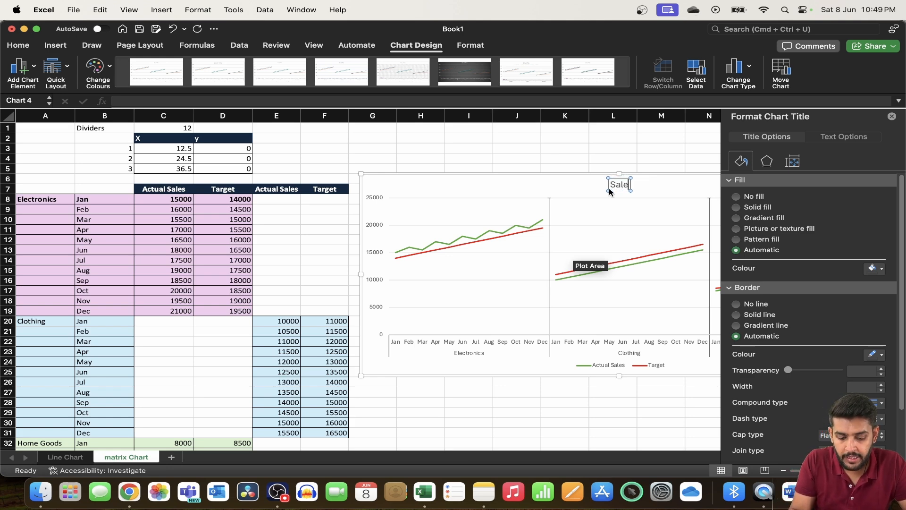
pyautogui.write('s vs Target B')
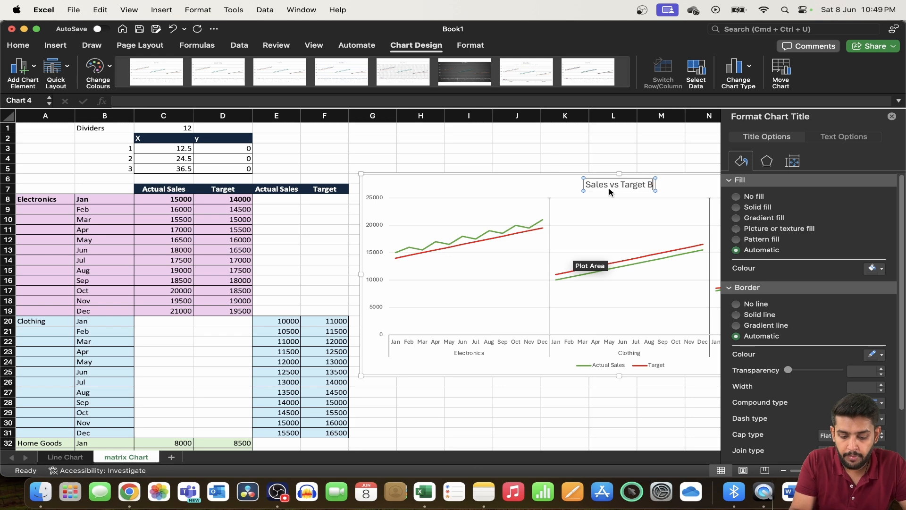
pyautogui.write('y Categor')
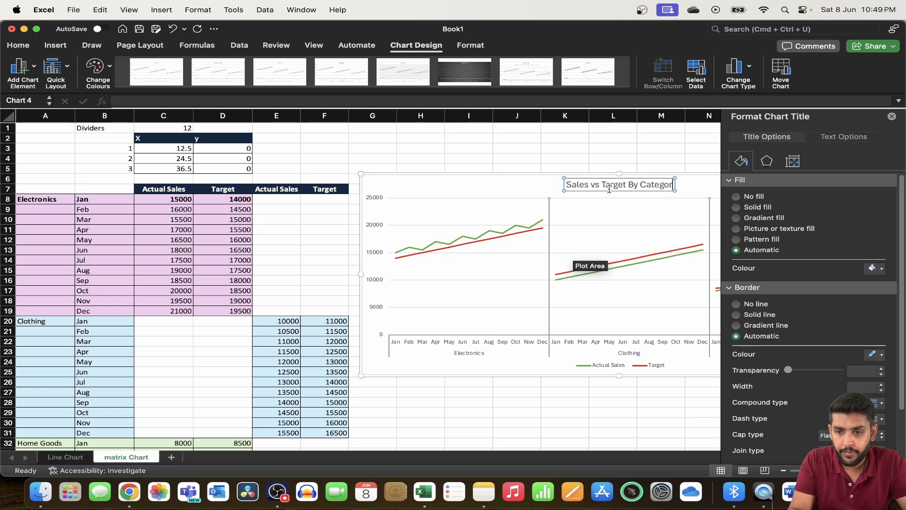
pyautogui.write('y')
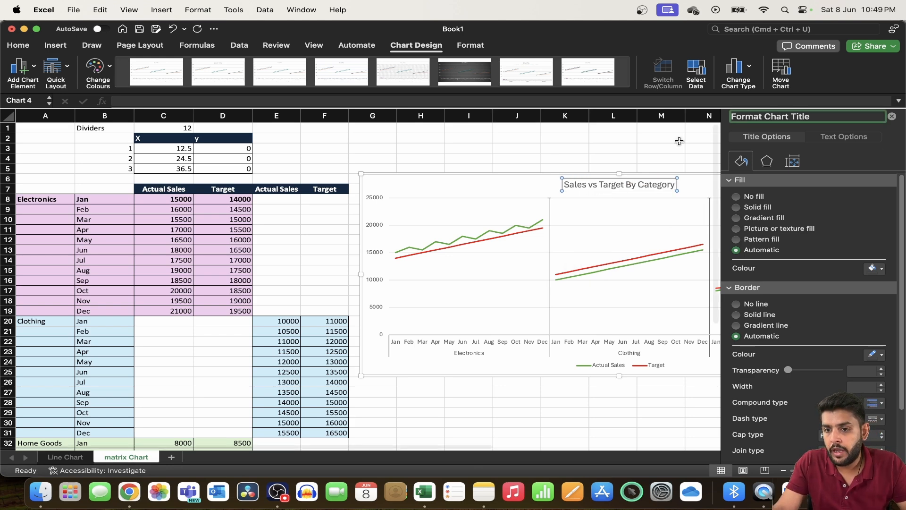
pyautogui.click(614, 138)
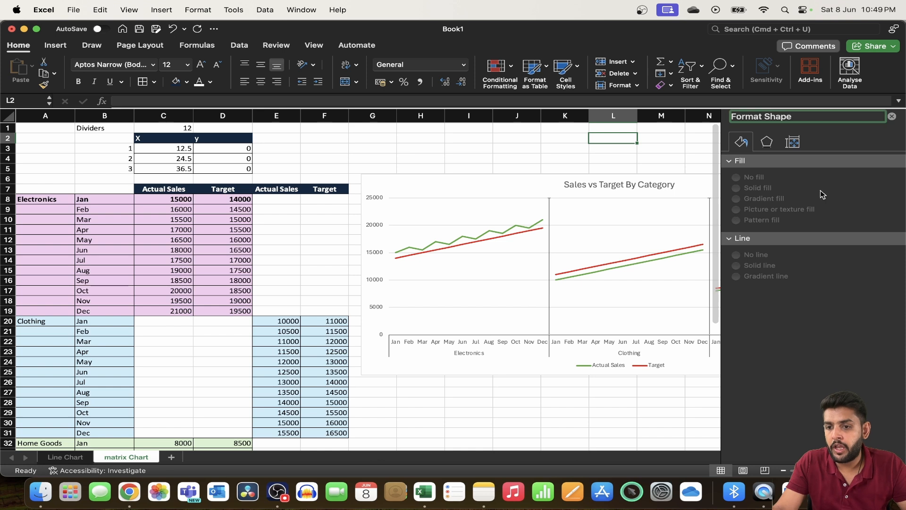
pyautogui.click(892, 116)
# Step: Compare the matrix chart with the original chart on the Line Chart sheet and return to the matrix Chart sheet
pyautogui.click(465, 229)
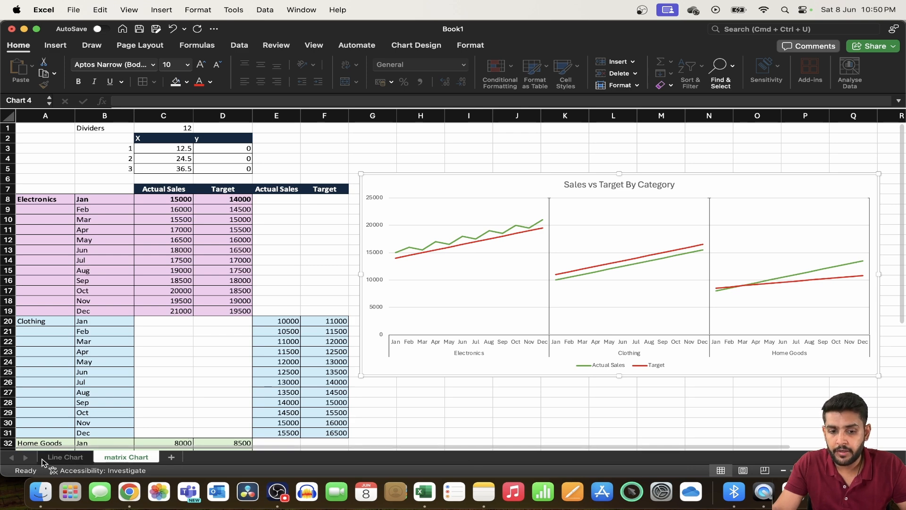
pyautogui.click(62, 458)
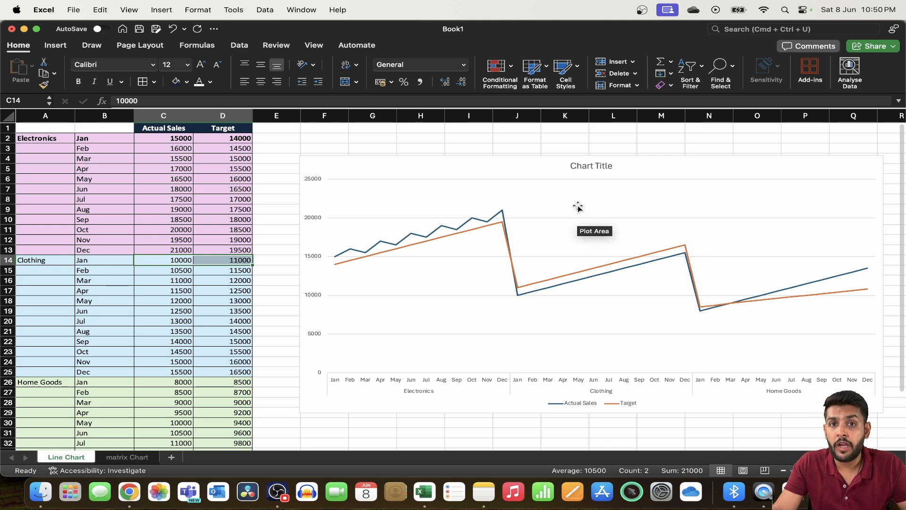
pyautogui.click(121, 457)
pyautogui.click(446, 157)
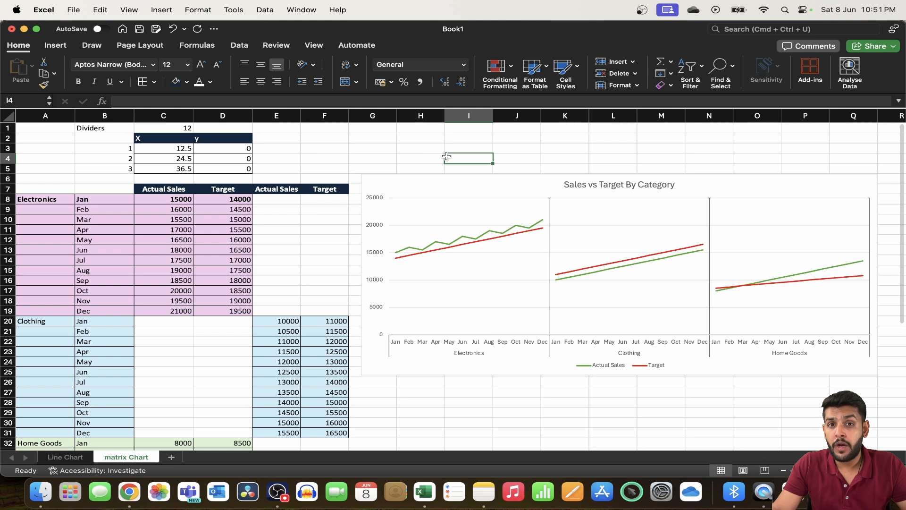